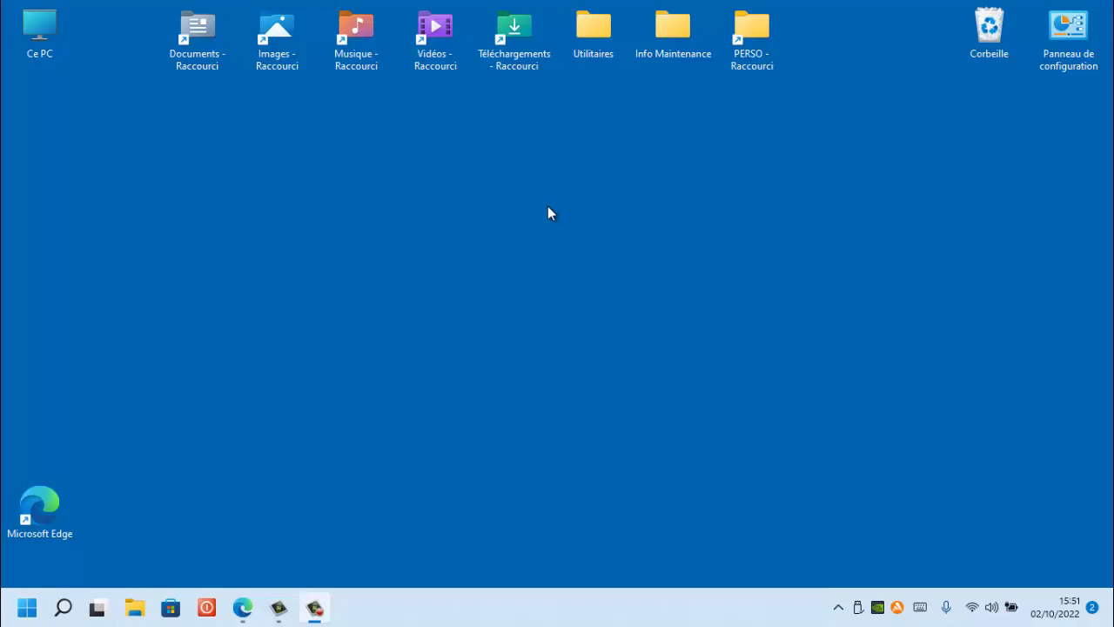
Create a new folder named Sports on the desktop
right_click(549, 211)
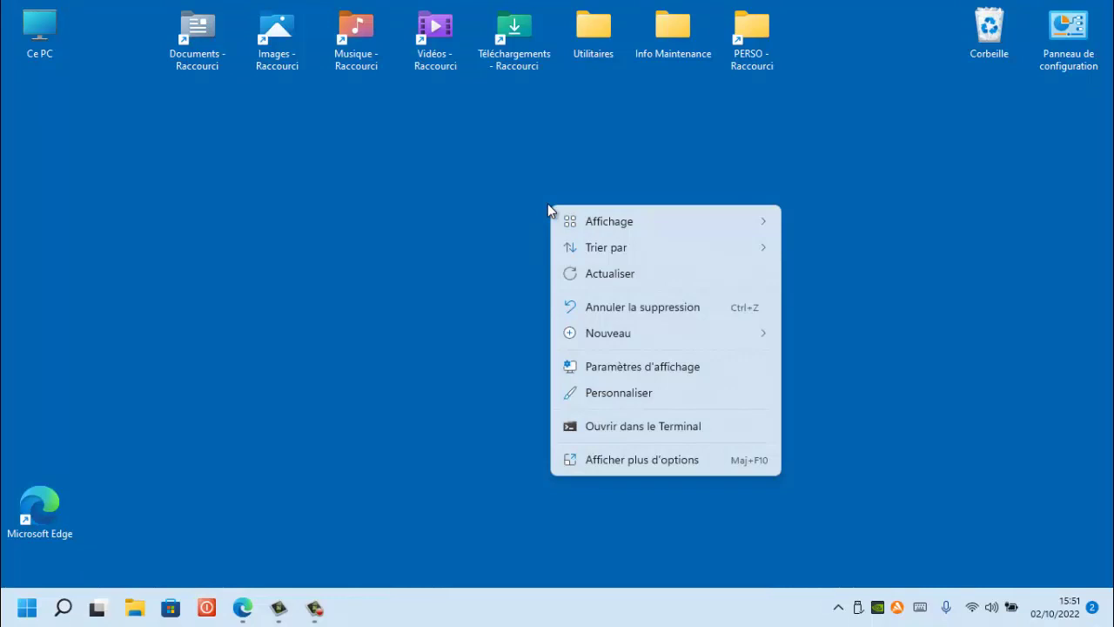
mouse_move(604, 333)
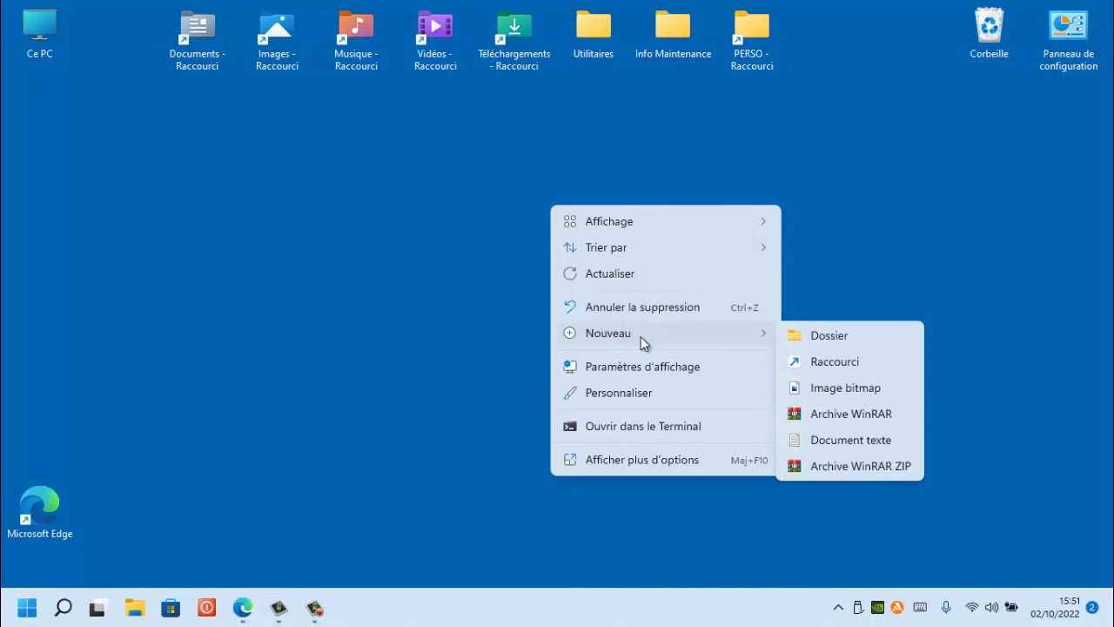
left_click(815, 335)
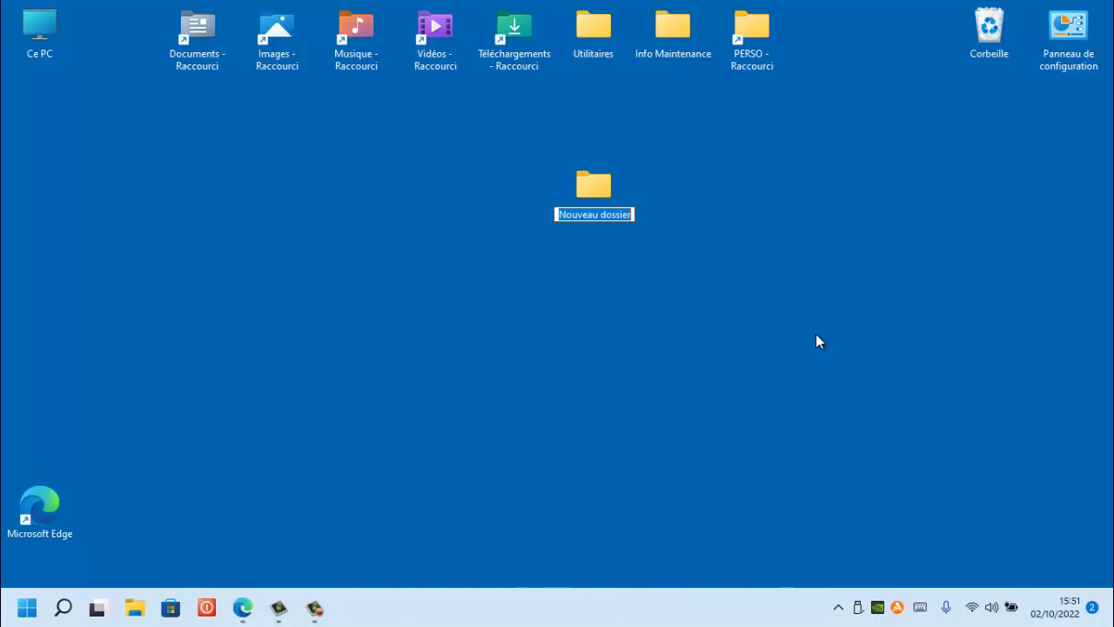
type("Spo")
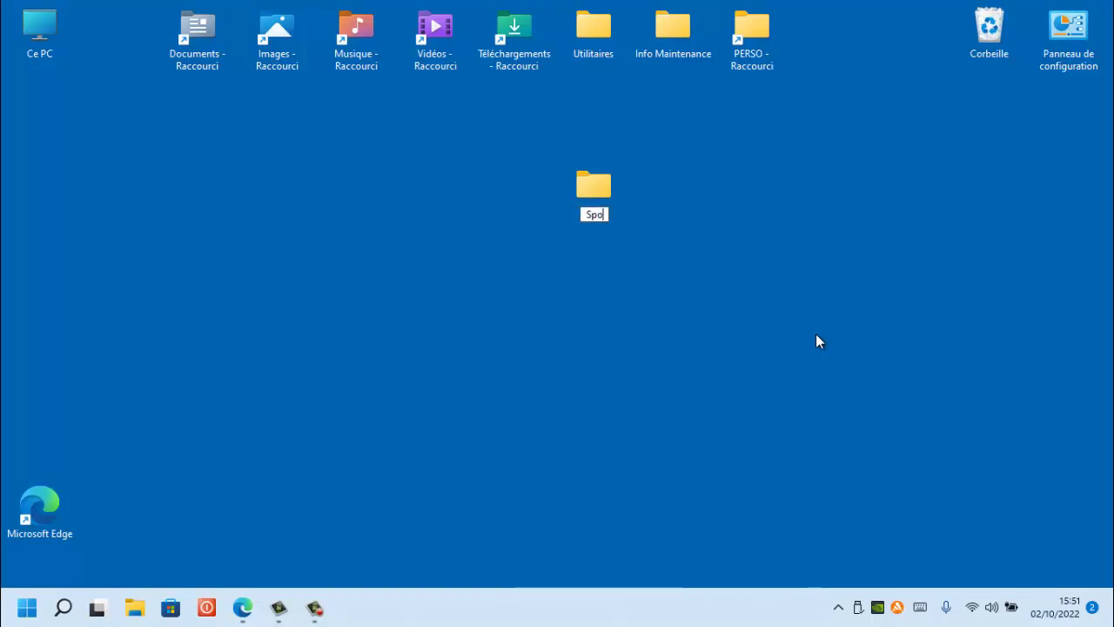
type("rts")
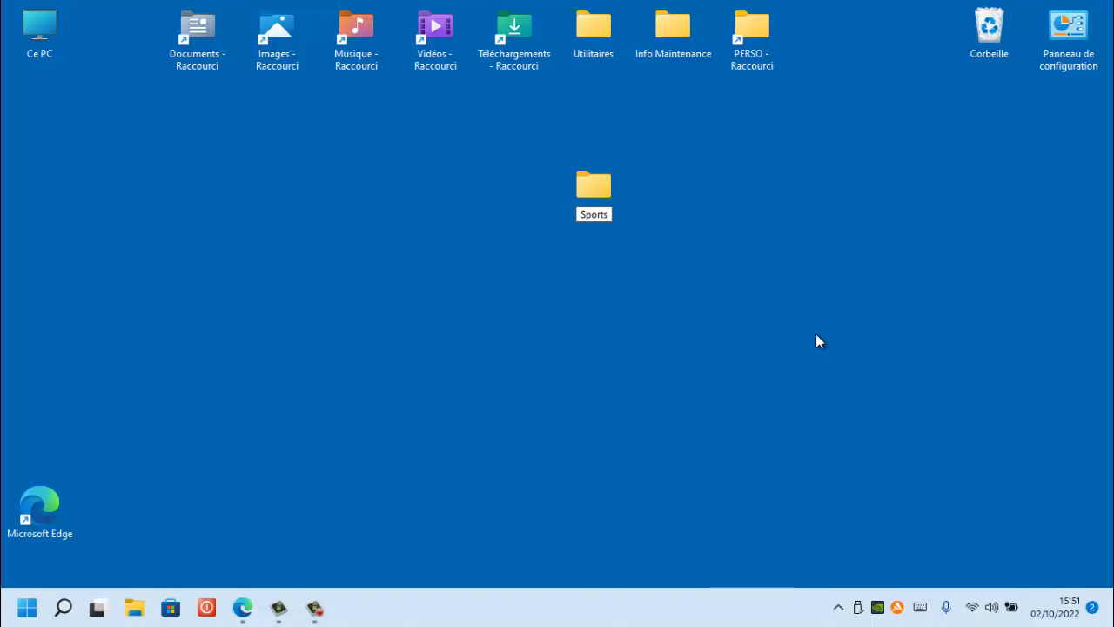
key("Return")
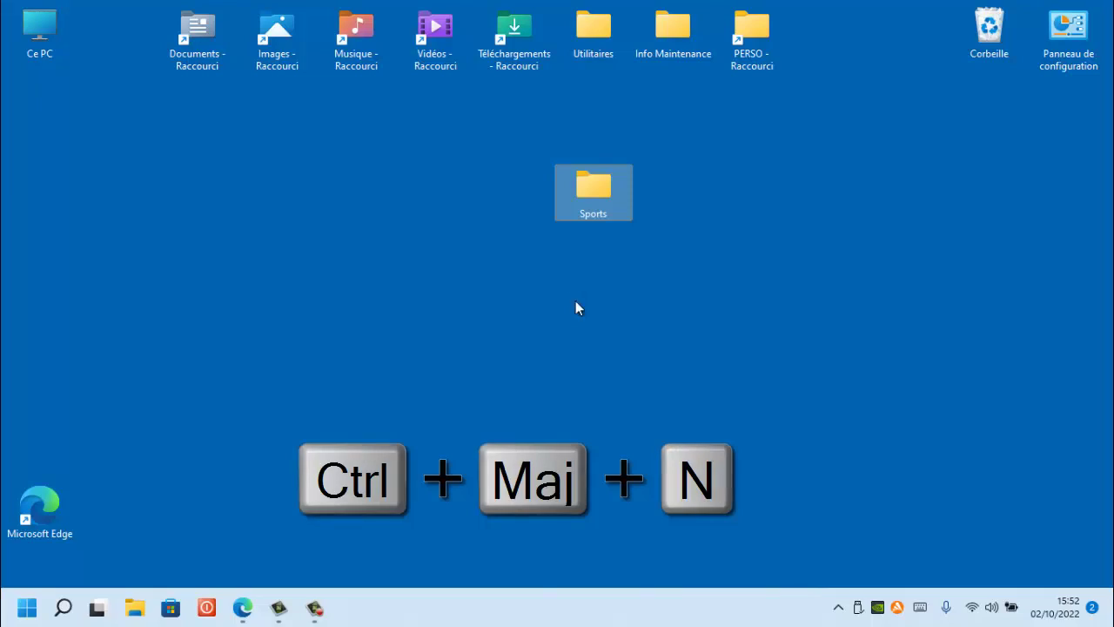
Create a desktop folder named Football and place it just to the right of the Sports folder
key("ctrl+shift+n")
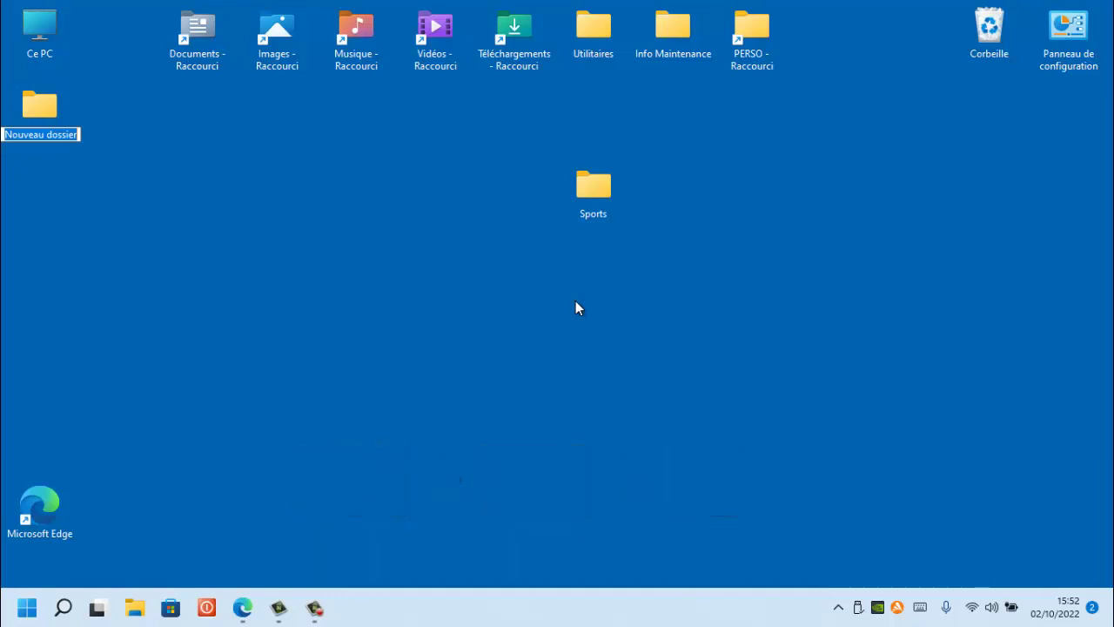
type("Foot")
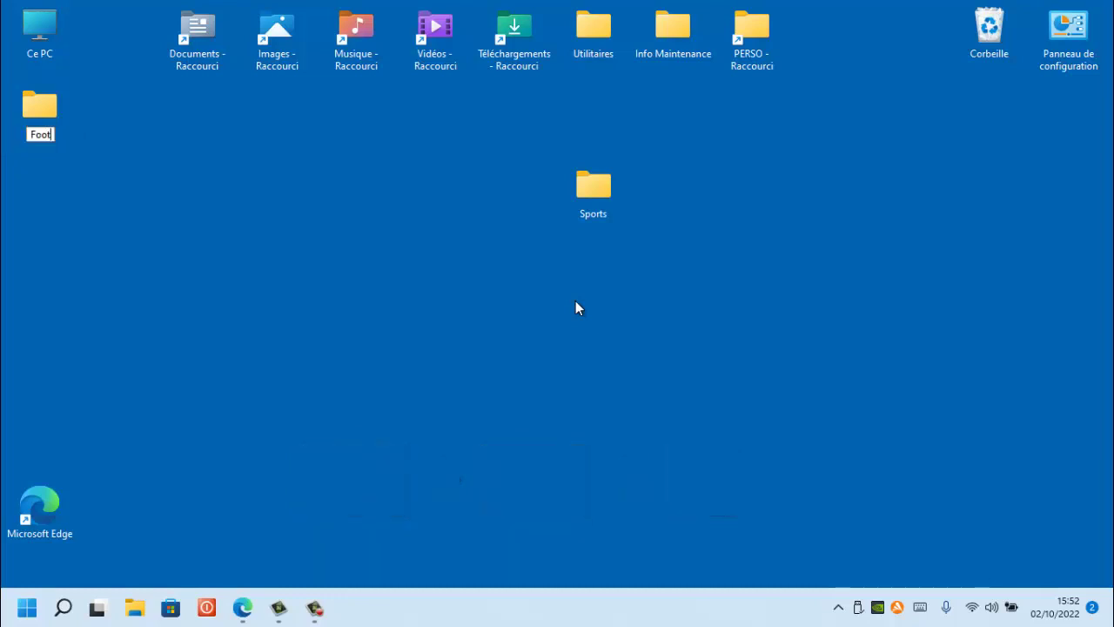
type("ball")
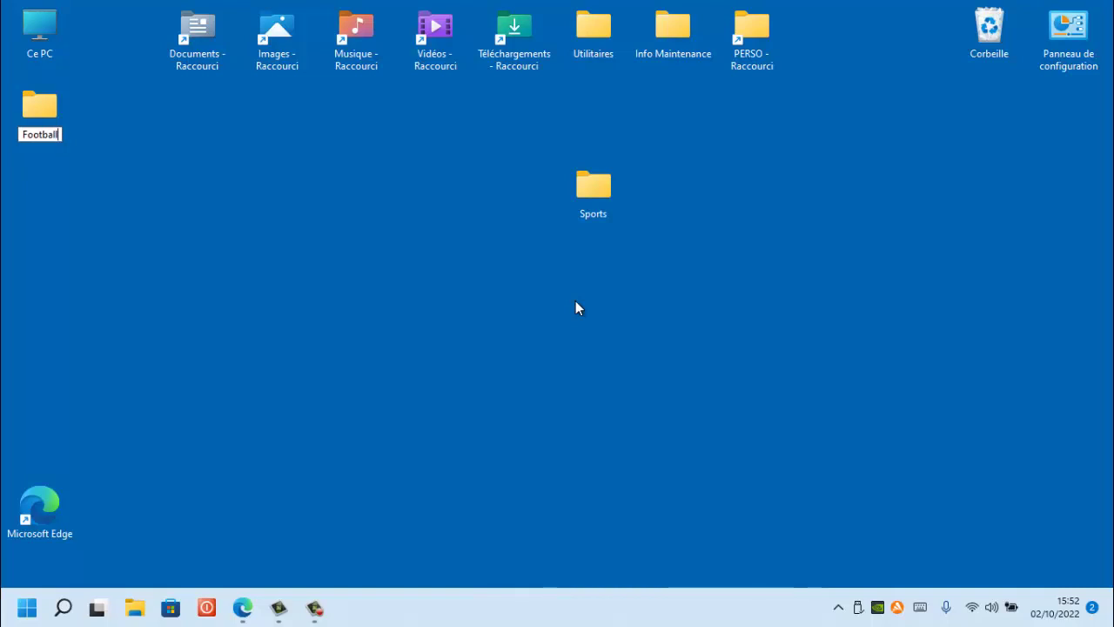
key("Return")
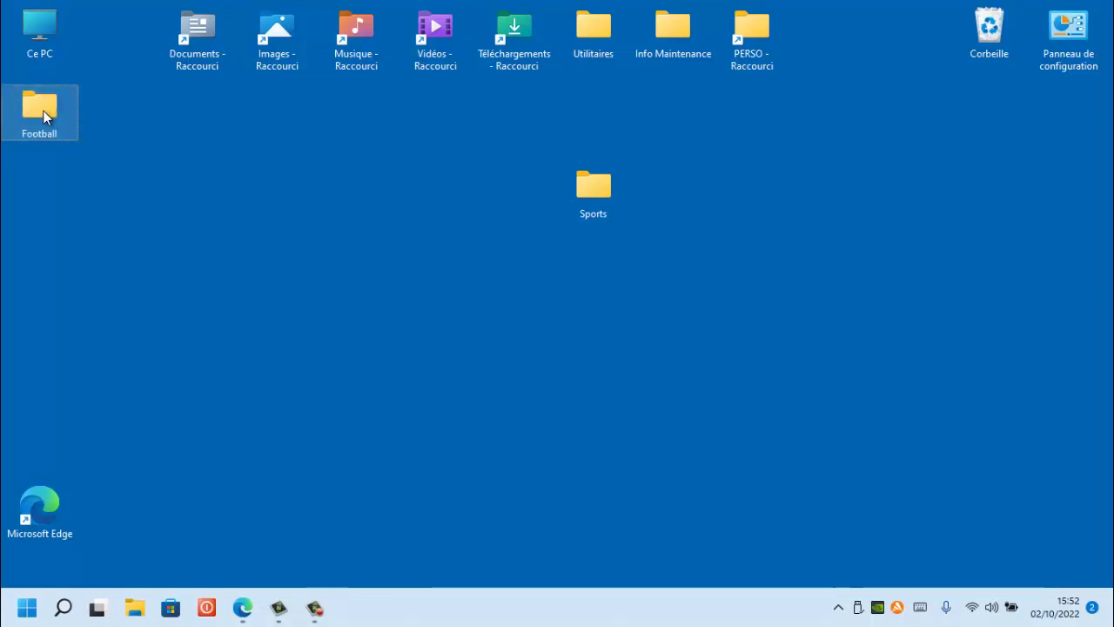
left_click_drag(44, 110, 677, 191)
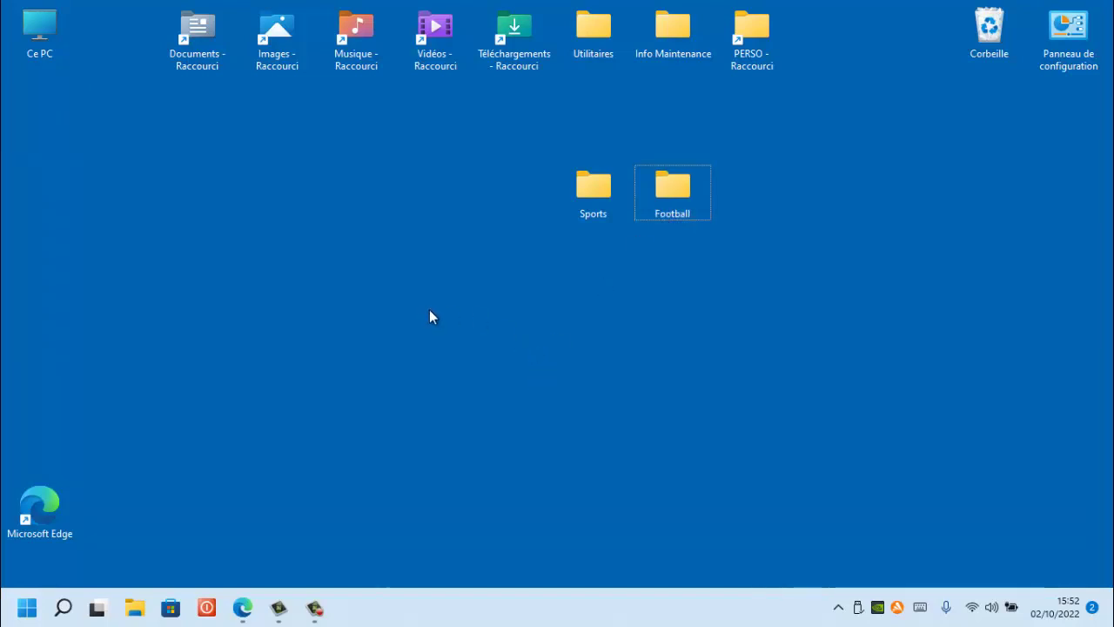
Create another desktop folder named Basket in the empty area below the Sports folder
right_click(493, 263)
mouse_move(556, 373)
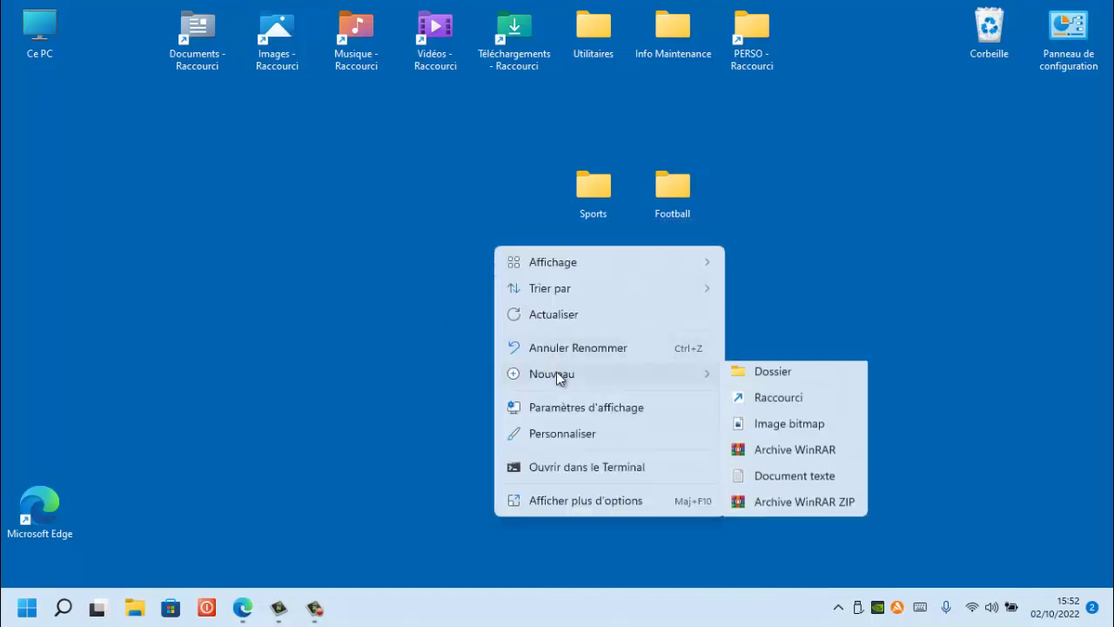
left_click(770, 375)
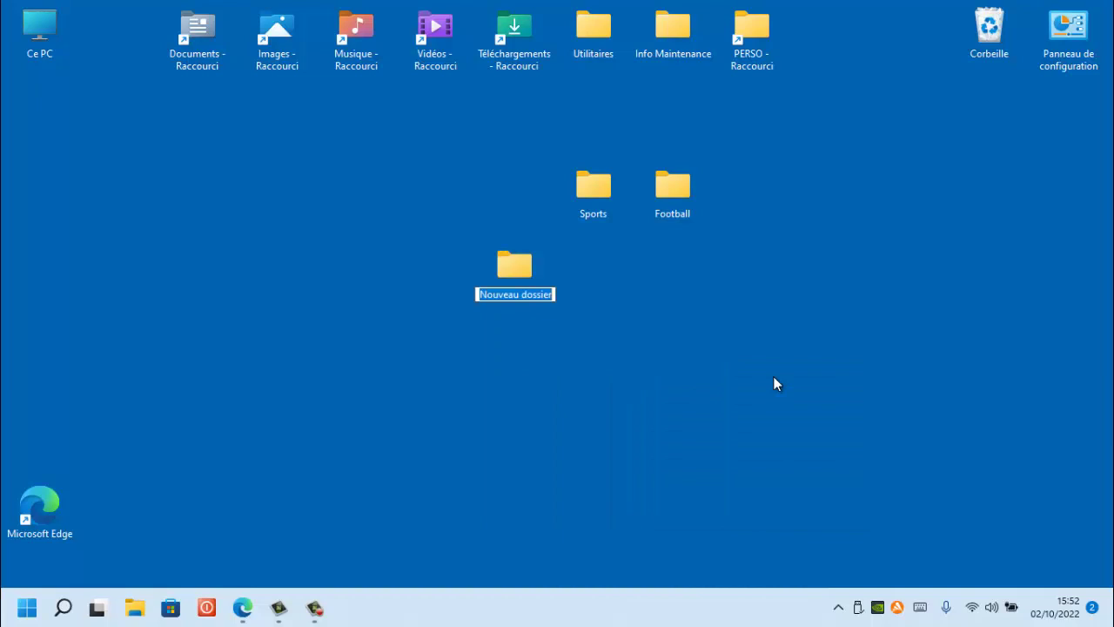
type("Ba")
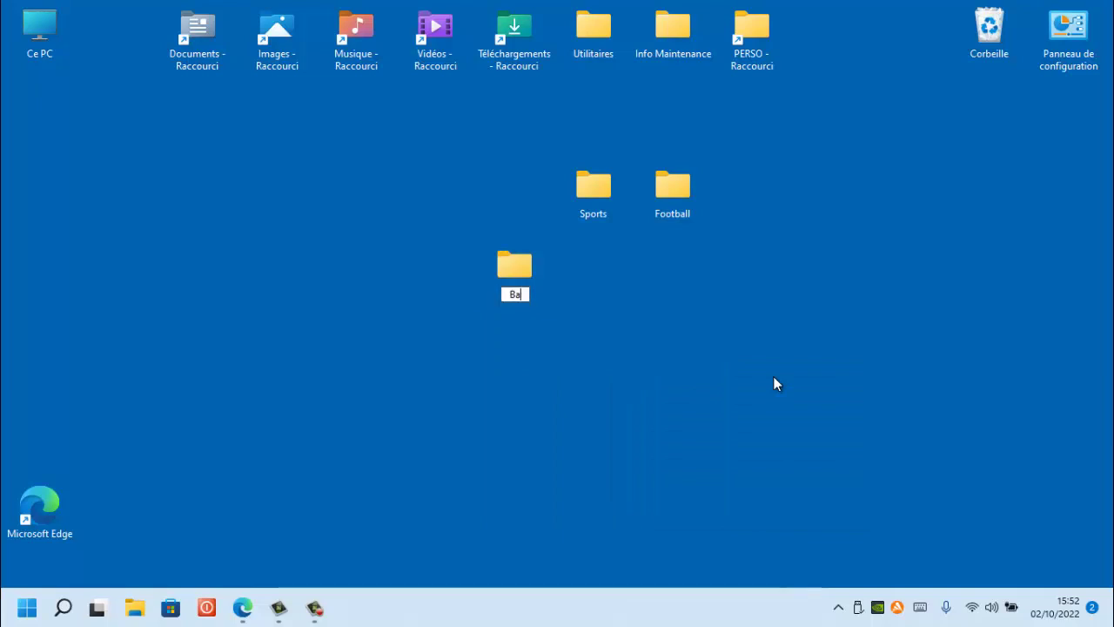
type("sket")
key("Return")
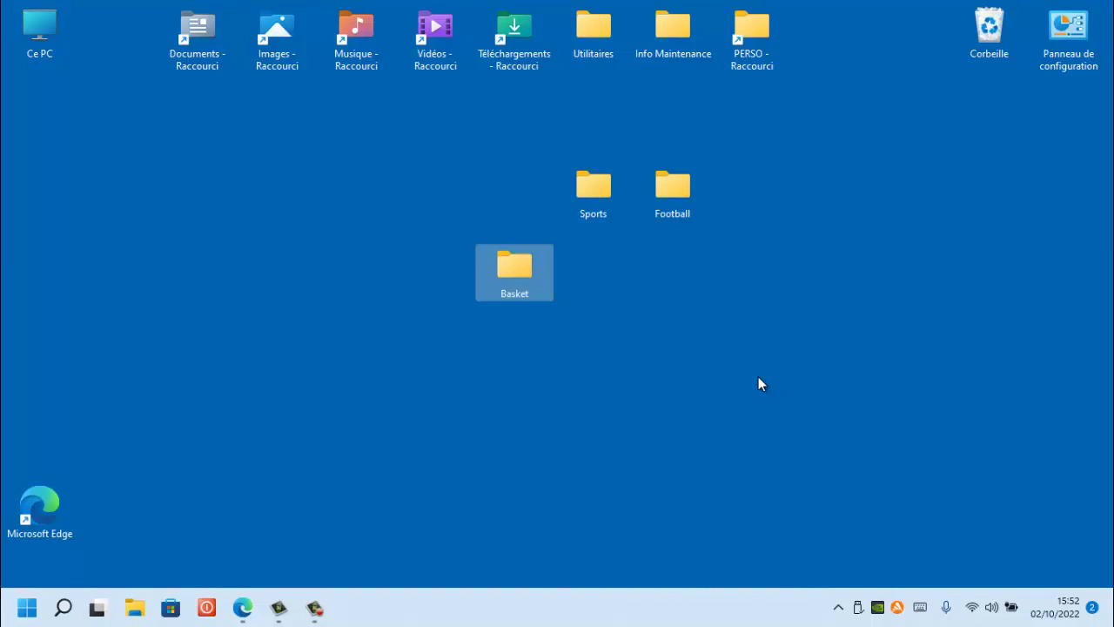
Create a desktop folder named Handball in the empty area below the Football folder
right_click(645, 298)
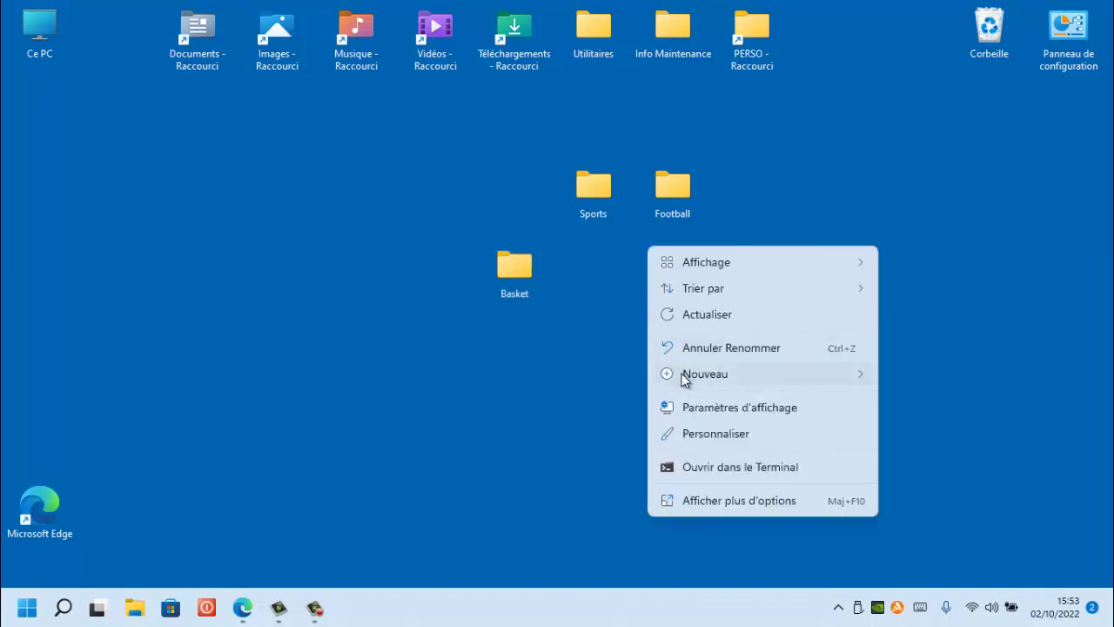
mouse_move(688, 379)
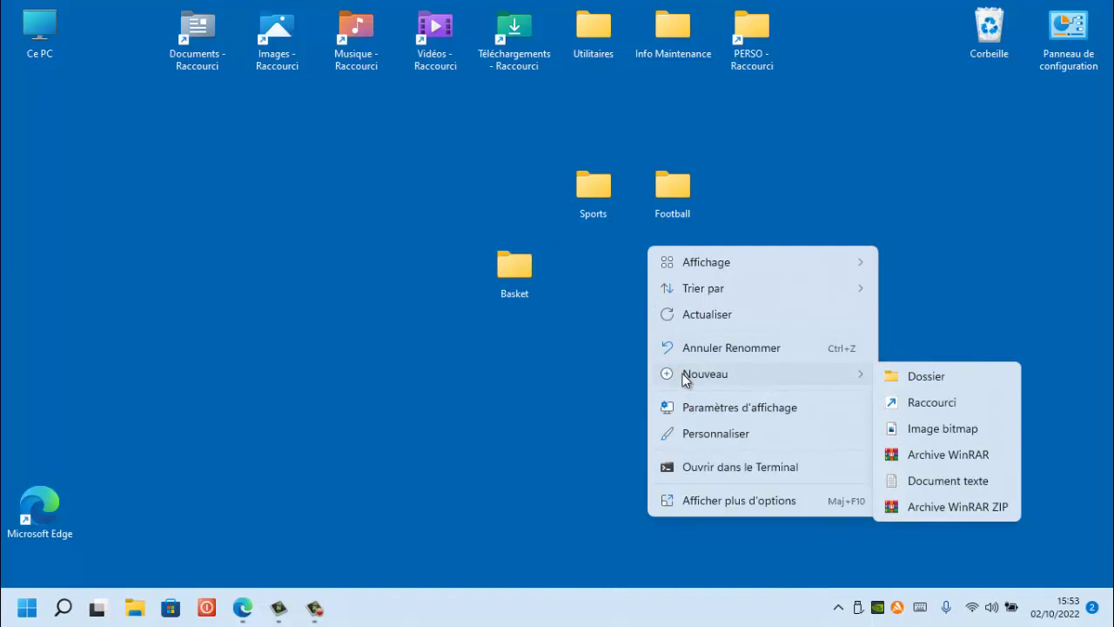
left_click(925, 381)
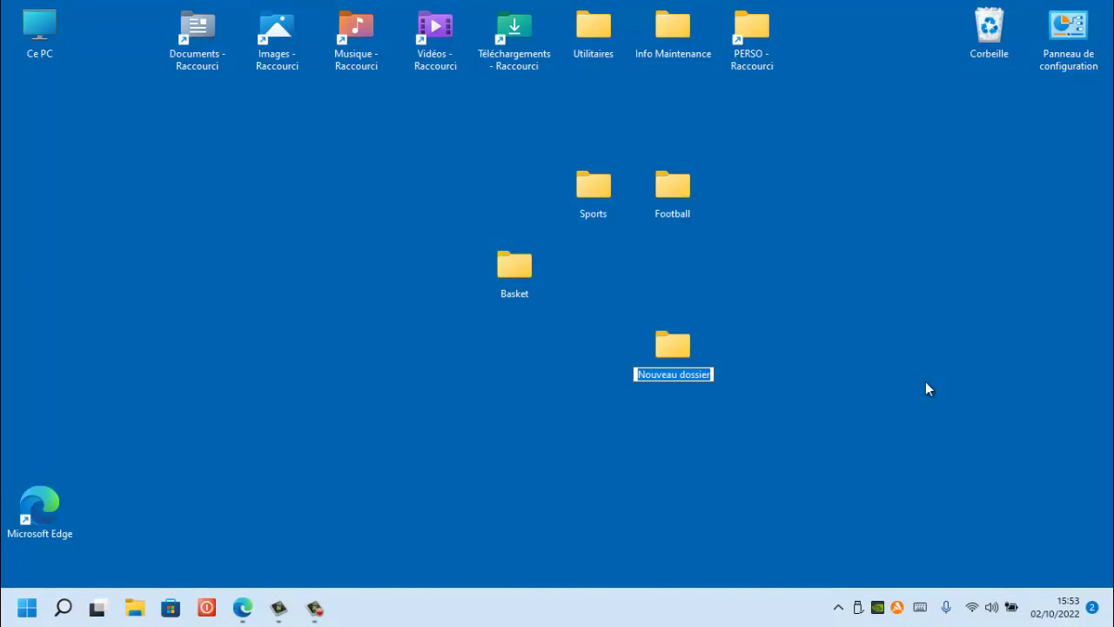
type("Handb")
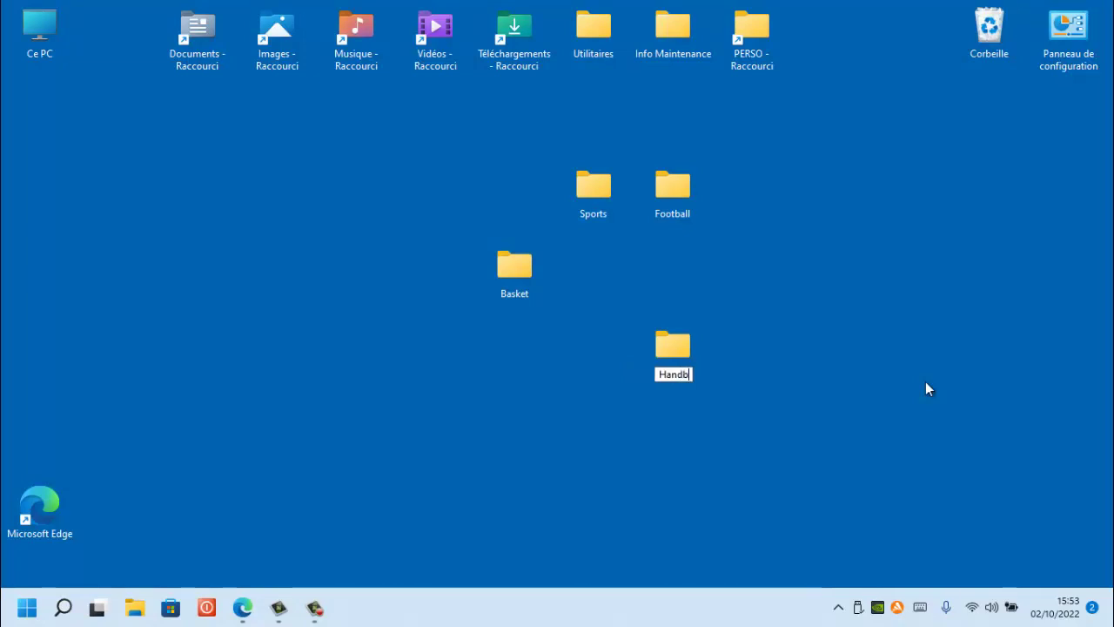
type("all")
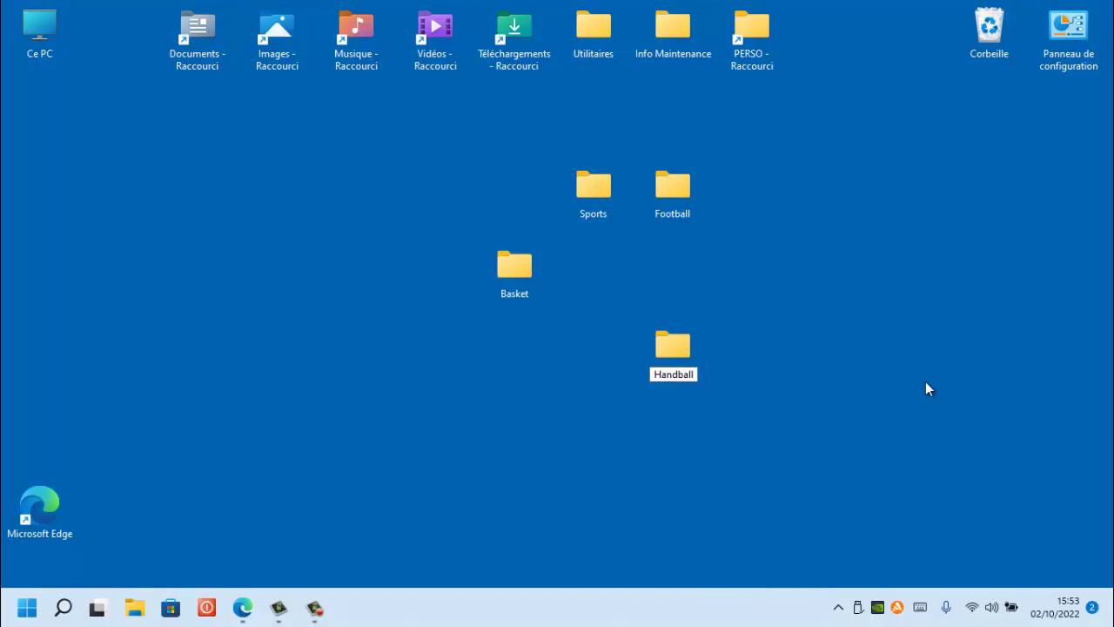
key("Return")
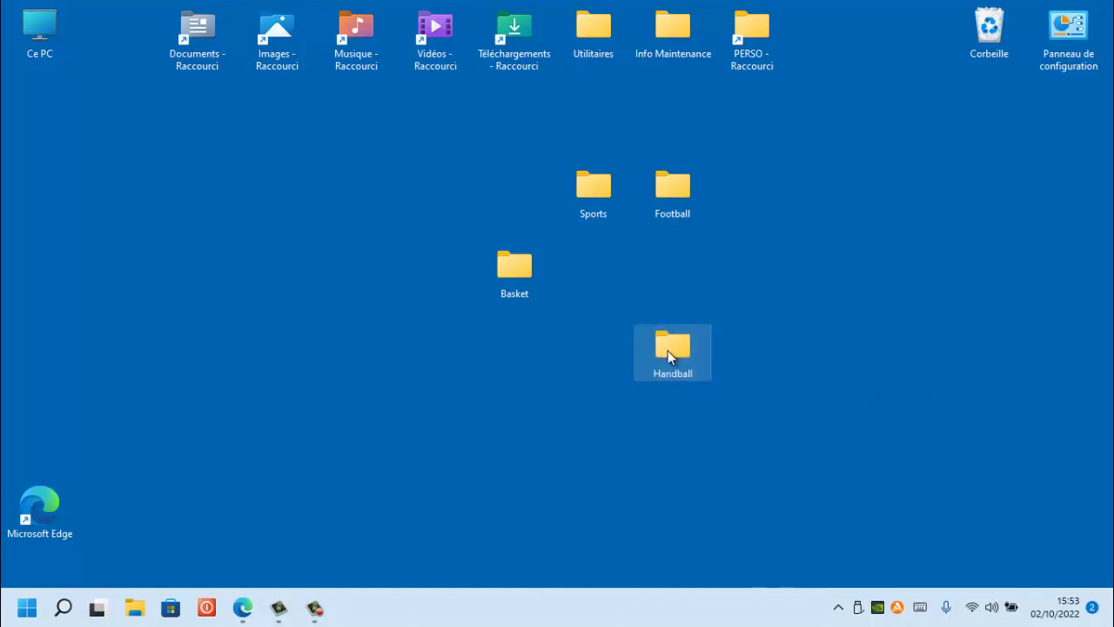
Line up the Handball folder and the Basket folder to the right of Football, in that order
left_click_drag(668, 351, 742, 193)
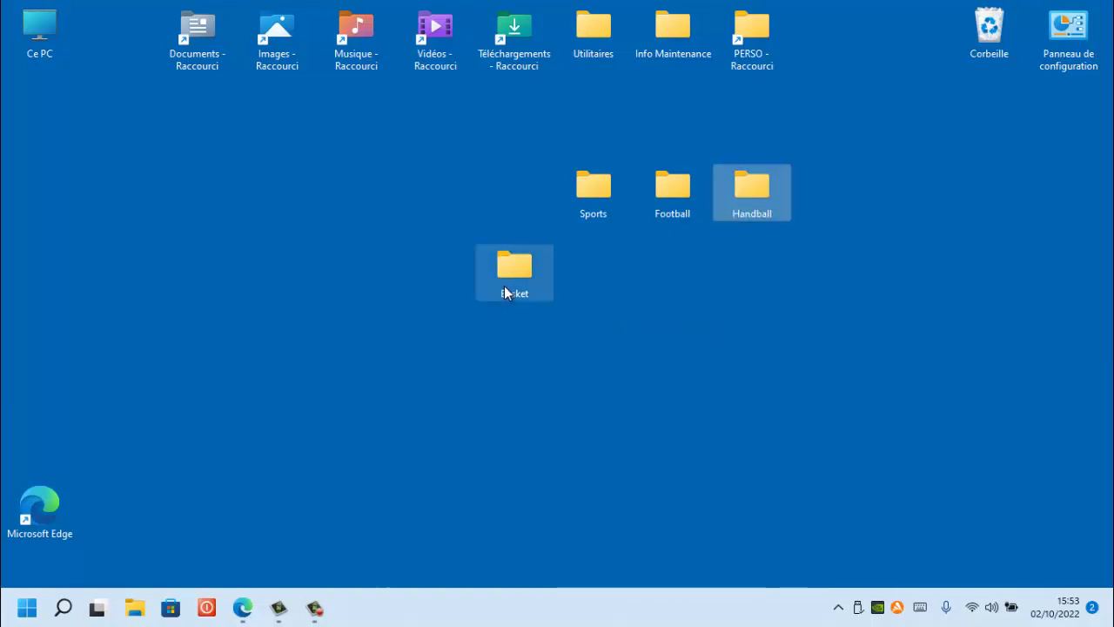
left_click_drag(512, 285, 810, 251)
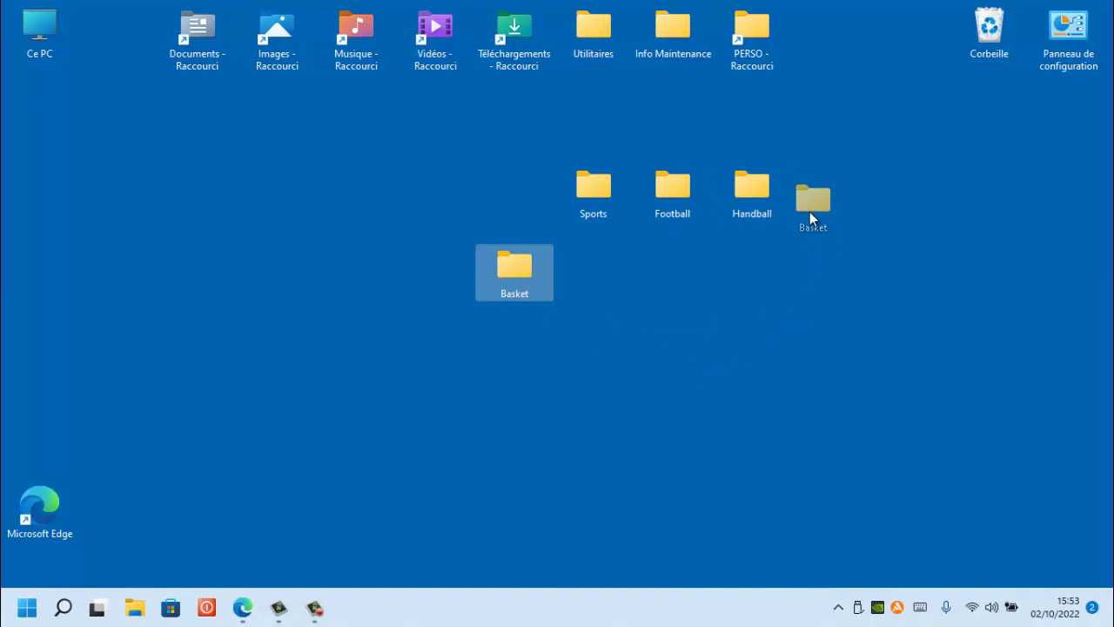
left_click_drag(809, 198, 810, 199)
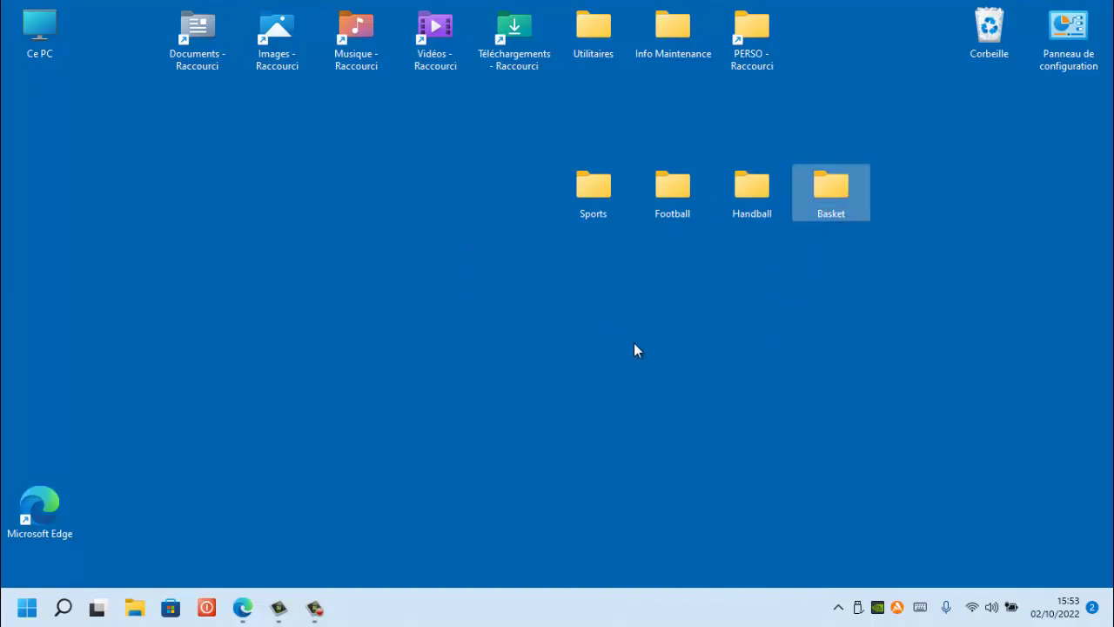
Create a desktop folder named aviron and place it to the right of the Basket folder
left_click(508, 316)
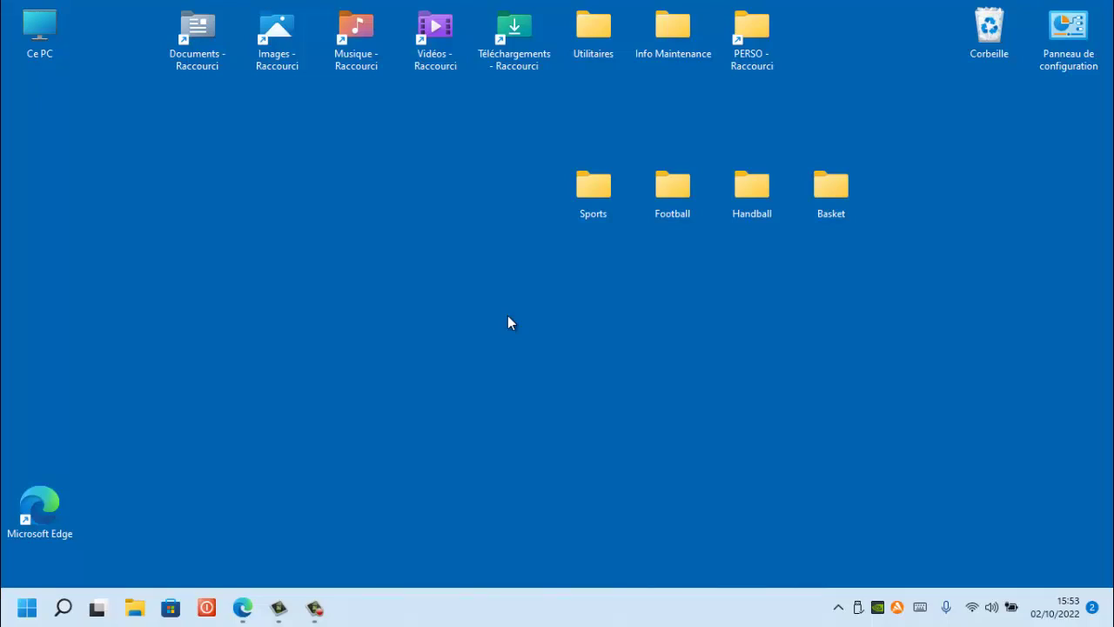
key("ctrl")
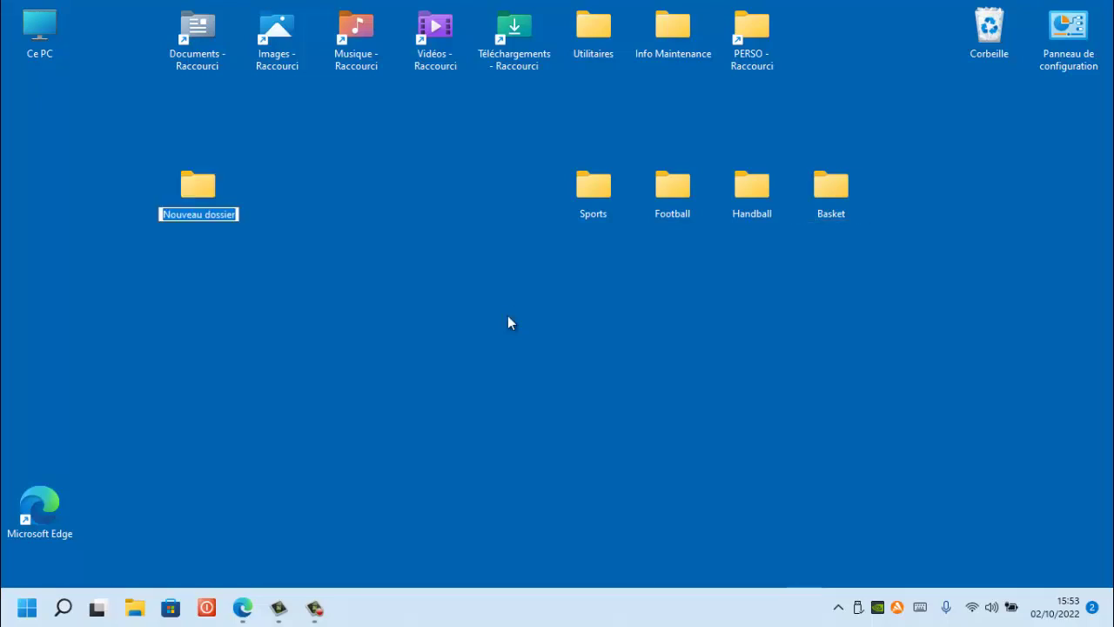
type("a")
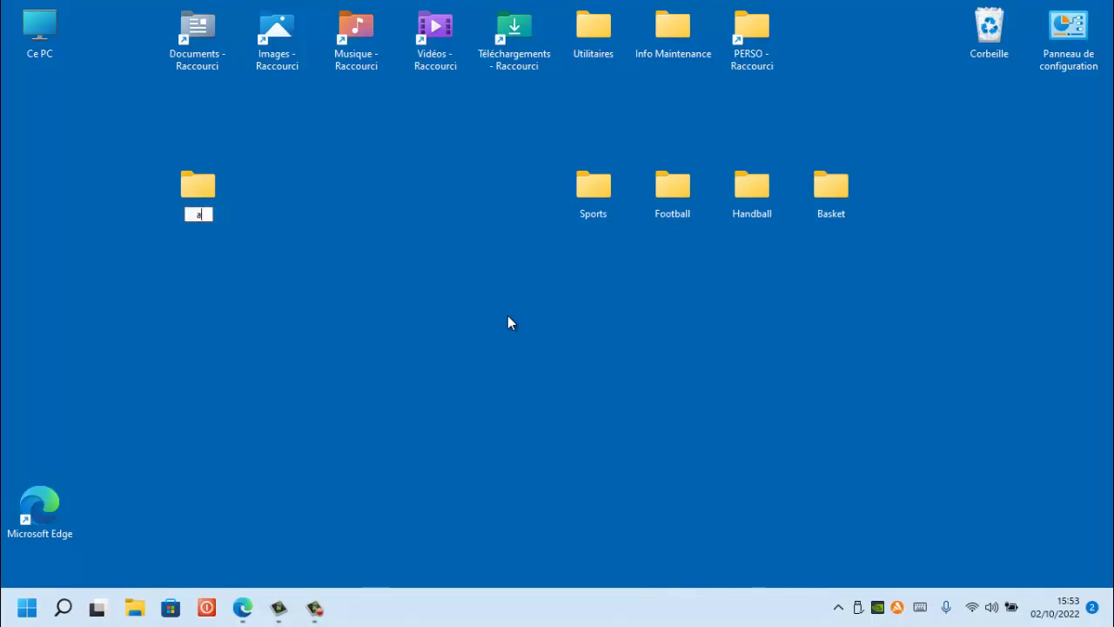
type("viron")
key("Return")
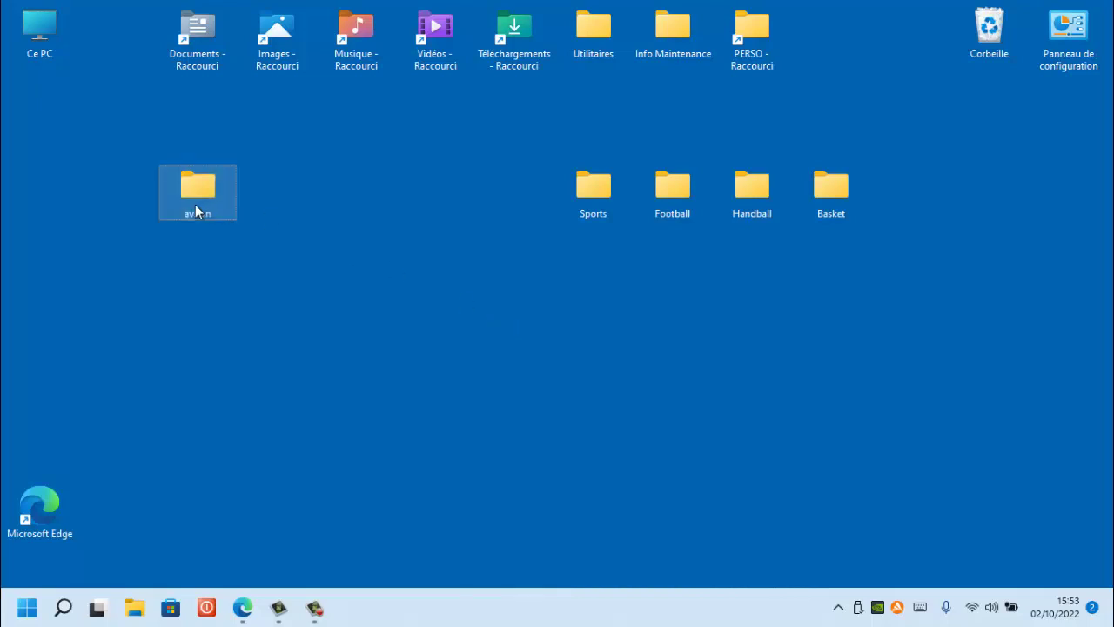
left_click_drag(198, 204, 900, 208)
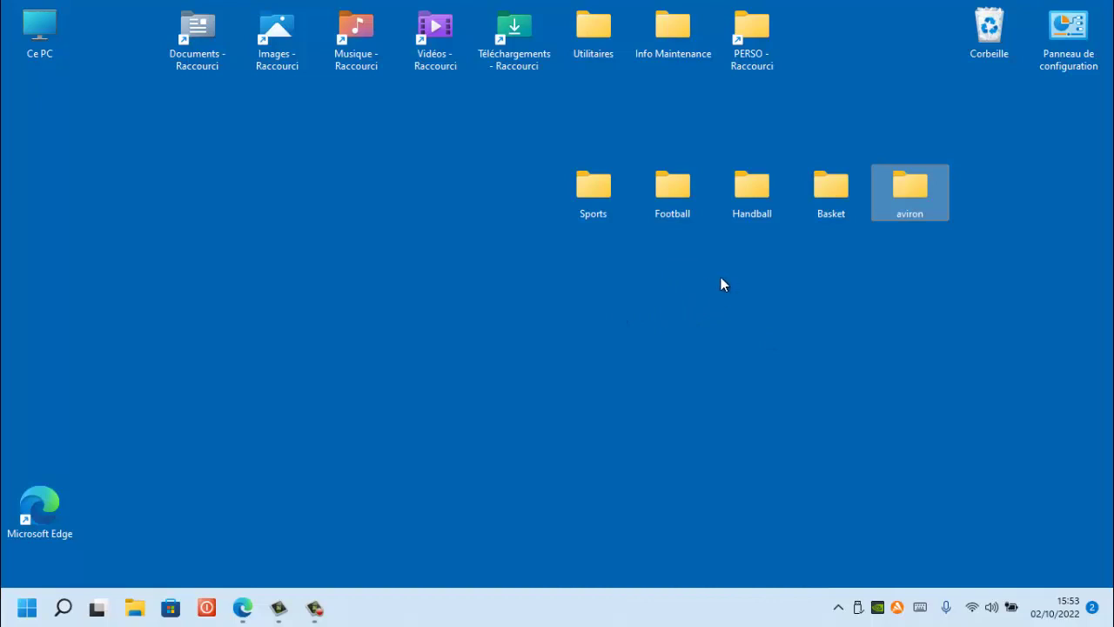
Move the Football and Handball folders from the desktop into the Sports folder
left_click(676, 198)
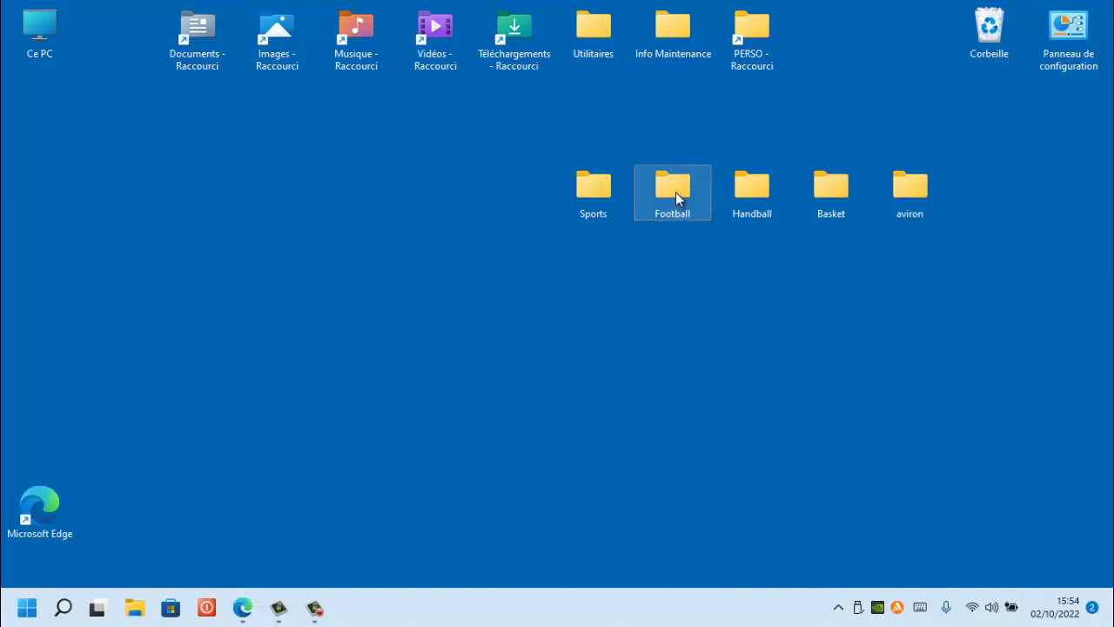
left_click_drag(676, 199, 599, 191)
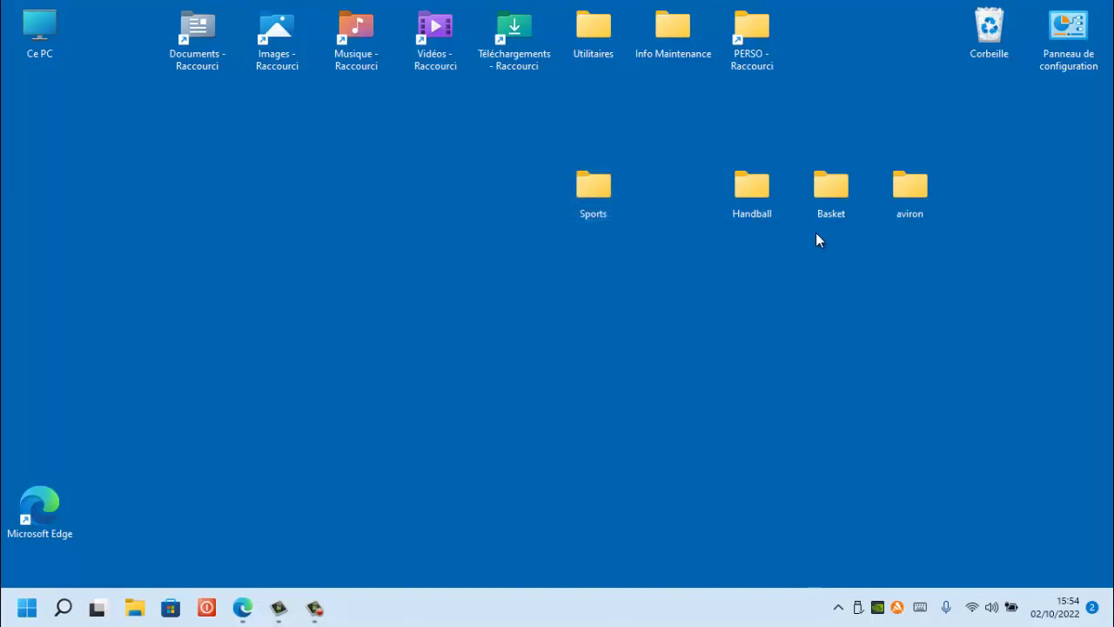
left_click(763, 204)
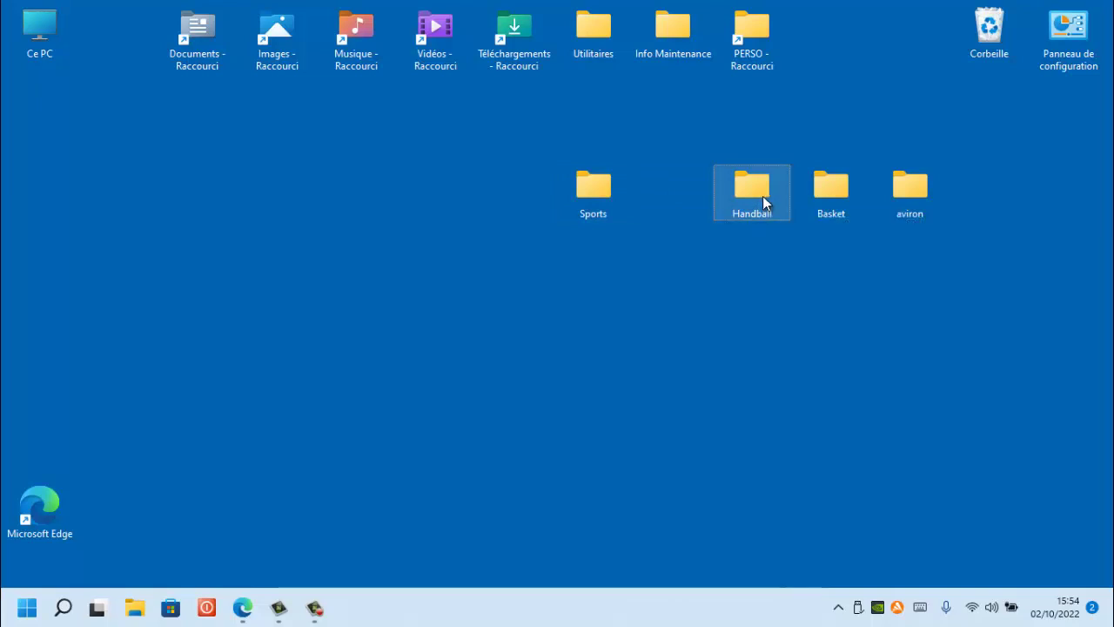
left_click_drag(756, 214, 697, 257)
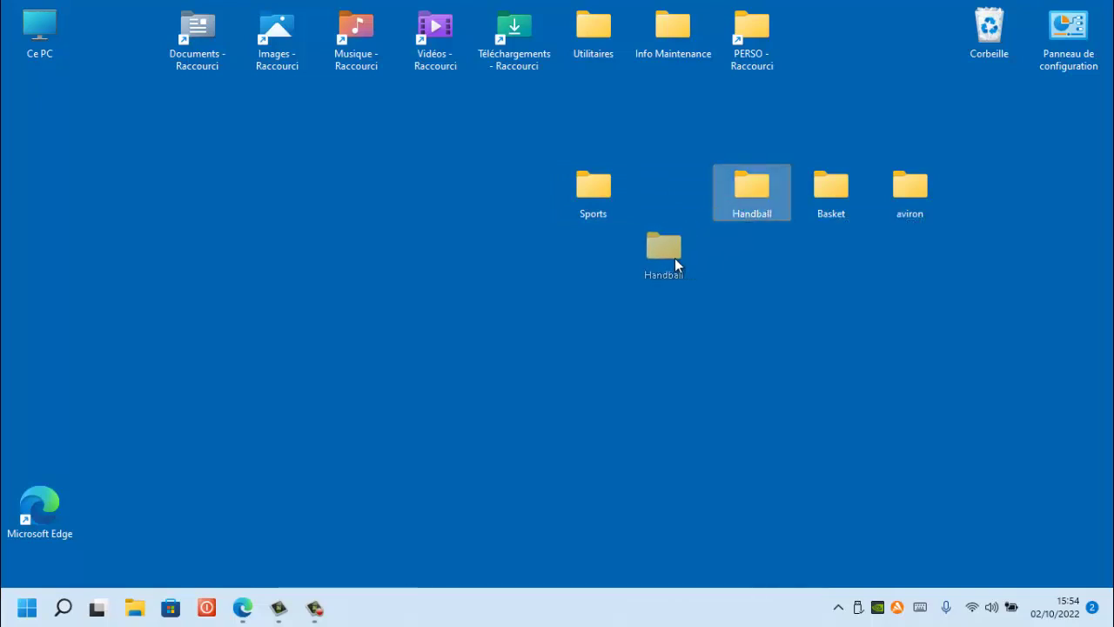
left_click_drag(628, 254, 609, 198)
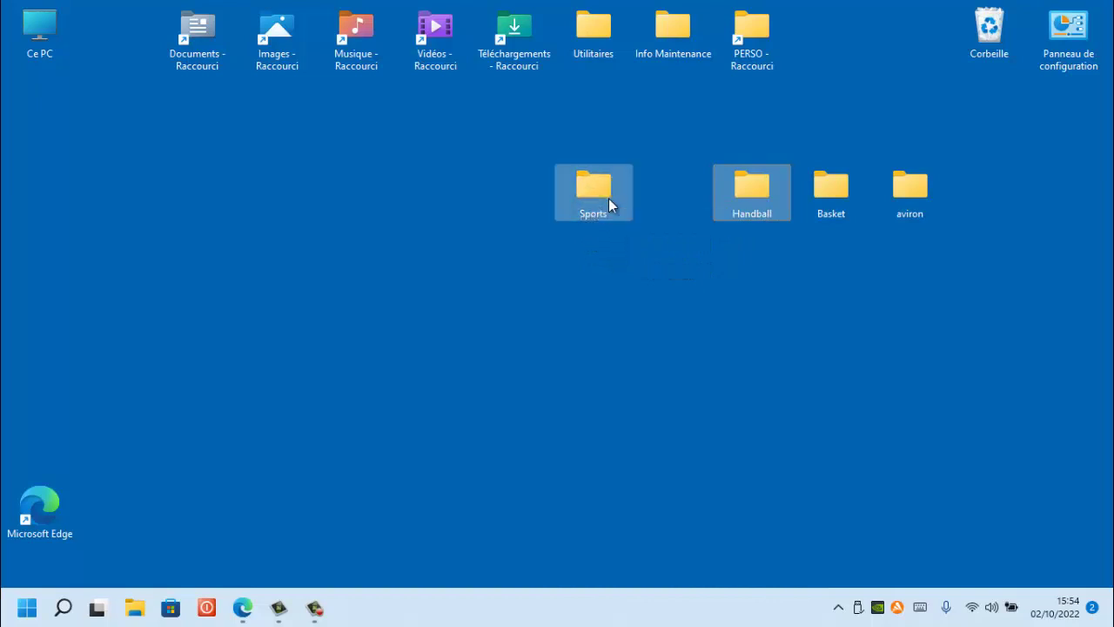
Move the Basket and aviron folders from the desktop into the Sports folder
left_click(838, 199)
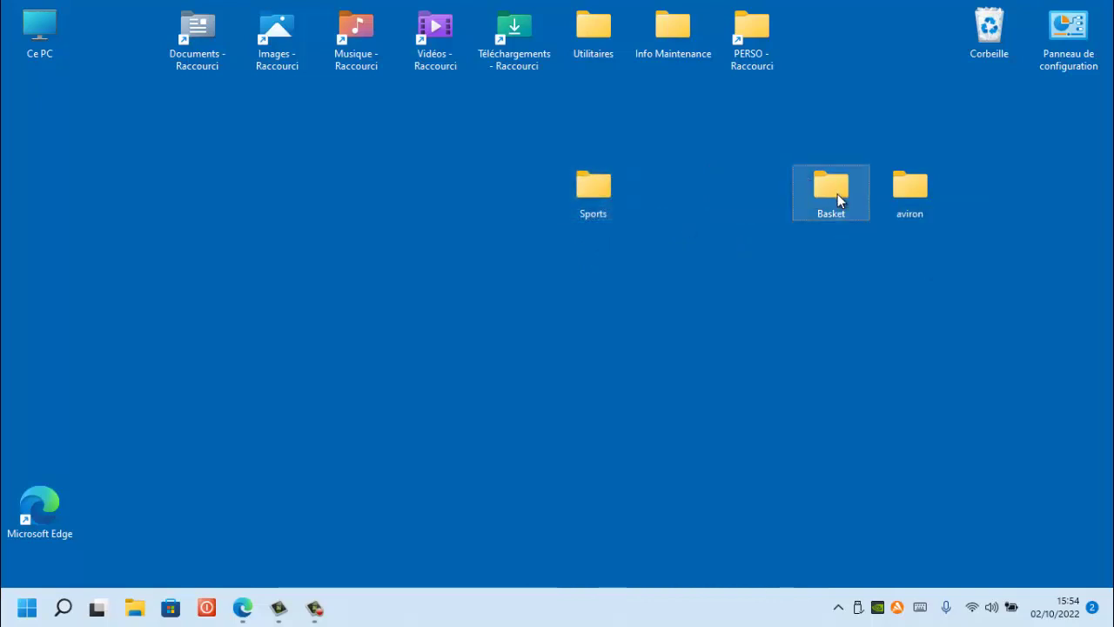
left_click_drag(837, 199, 597, 193)
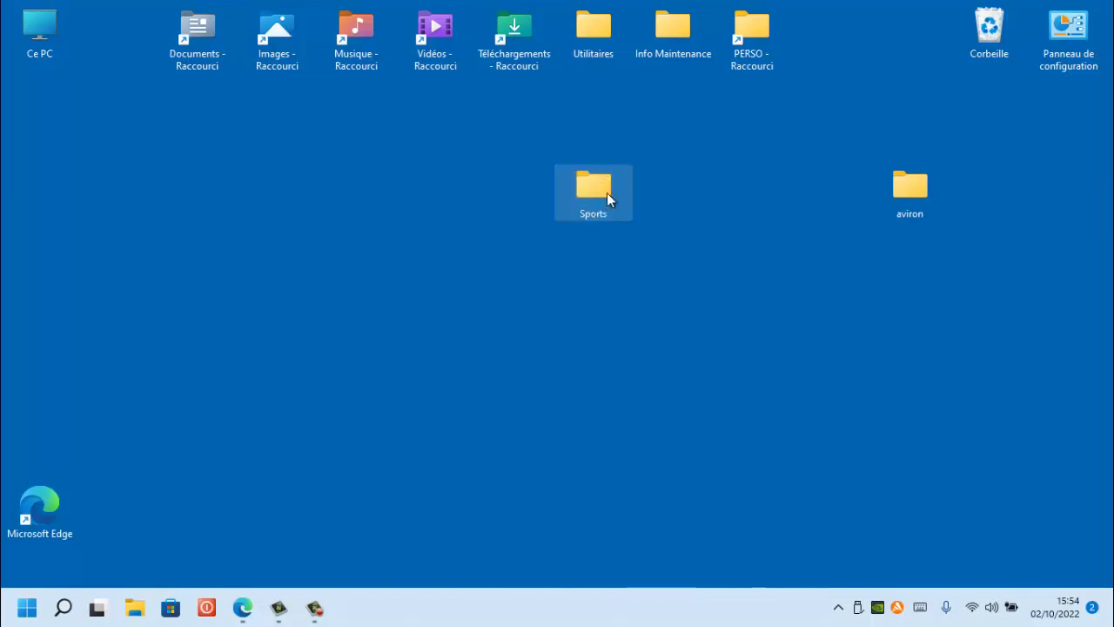
left_click(919, 201)
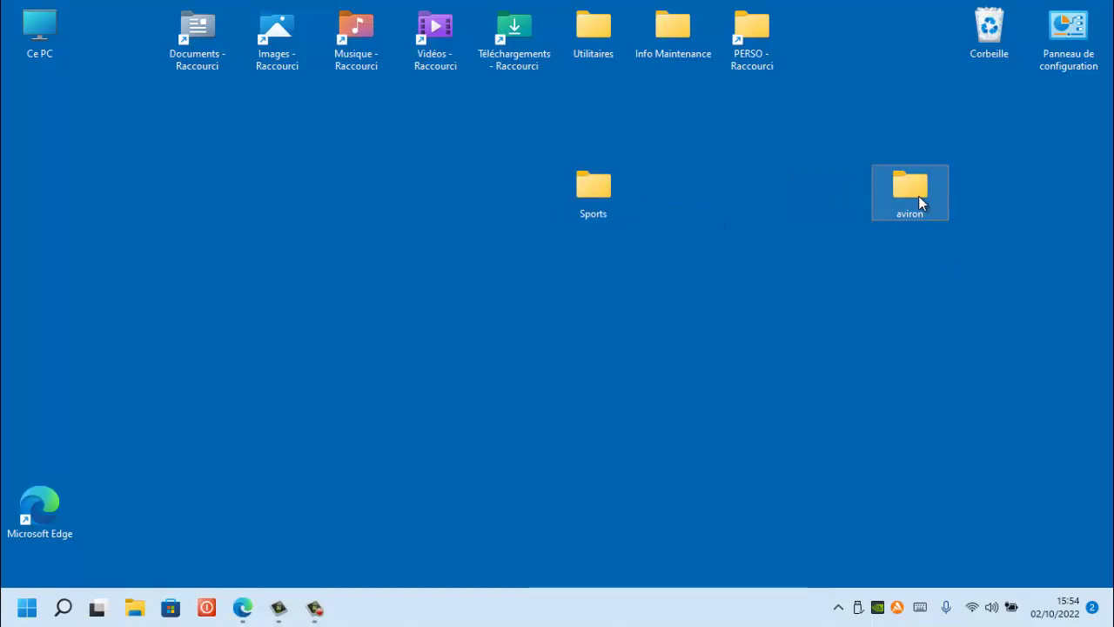
left_click_drag(920, 202, 924, 201)
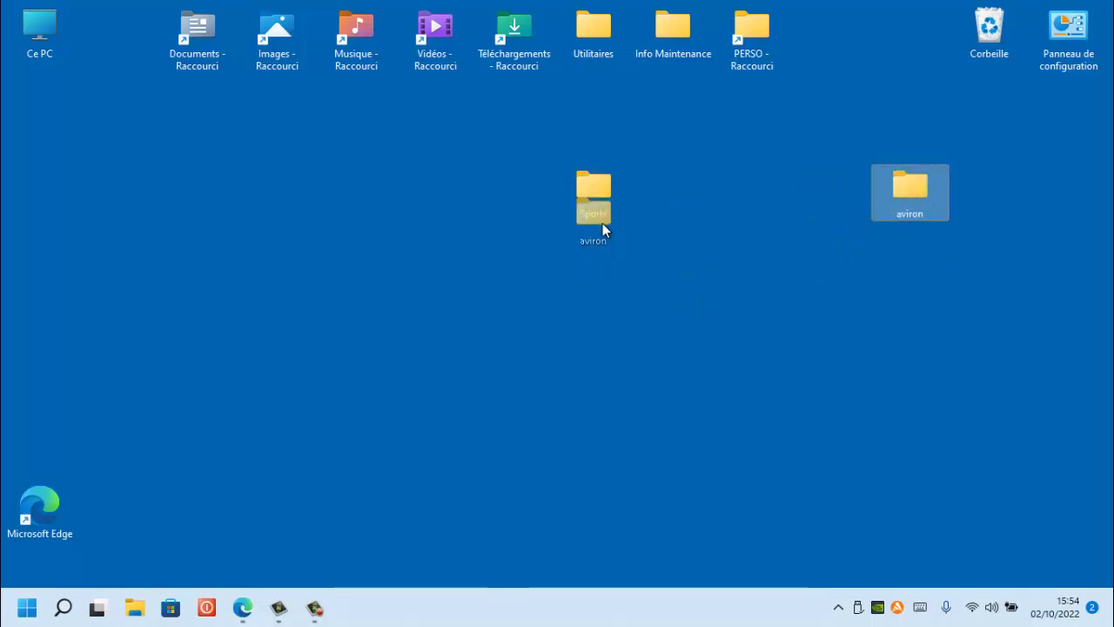
left_click_drag(602, 223, 601, 205)
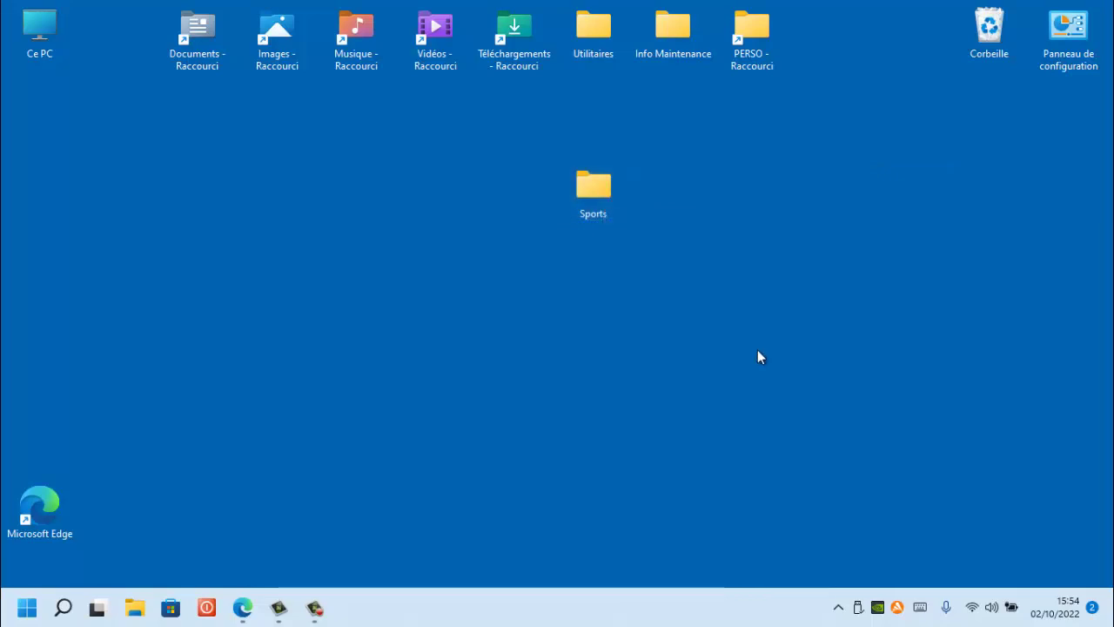
Open the Sports folder maximized, display its contents as very large icons (Très grandes icônes), and close it
left_click(599, 187)
double_click(599, 186)
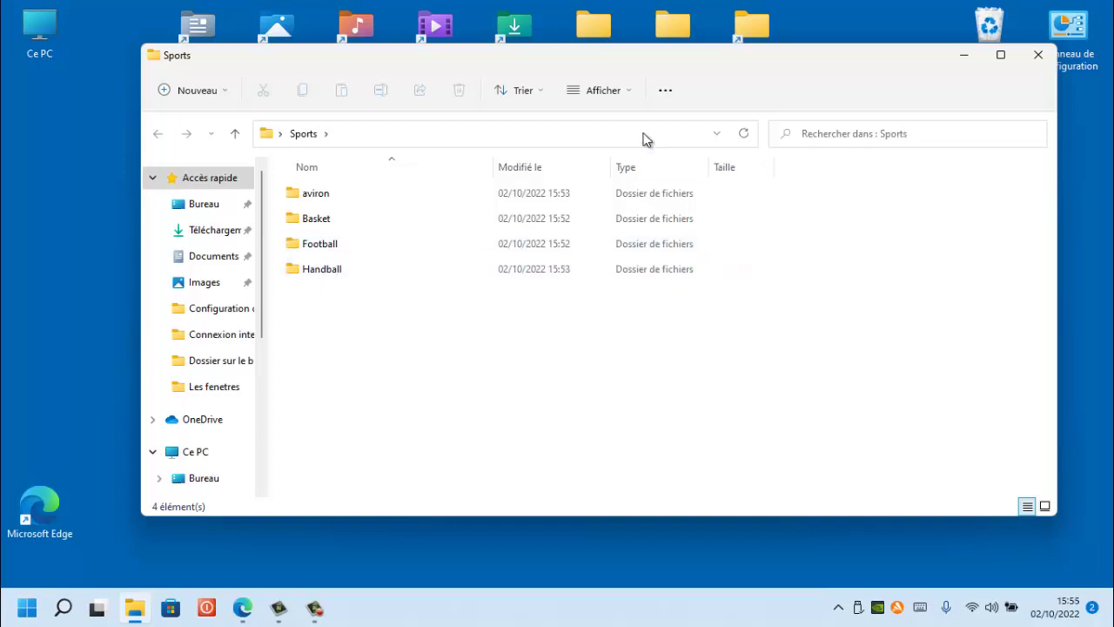
left_click(1001, 55)
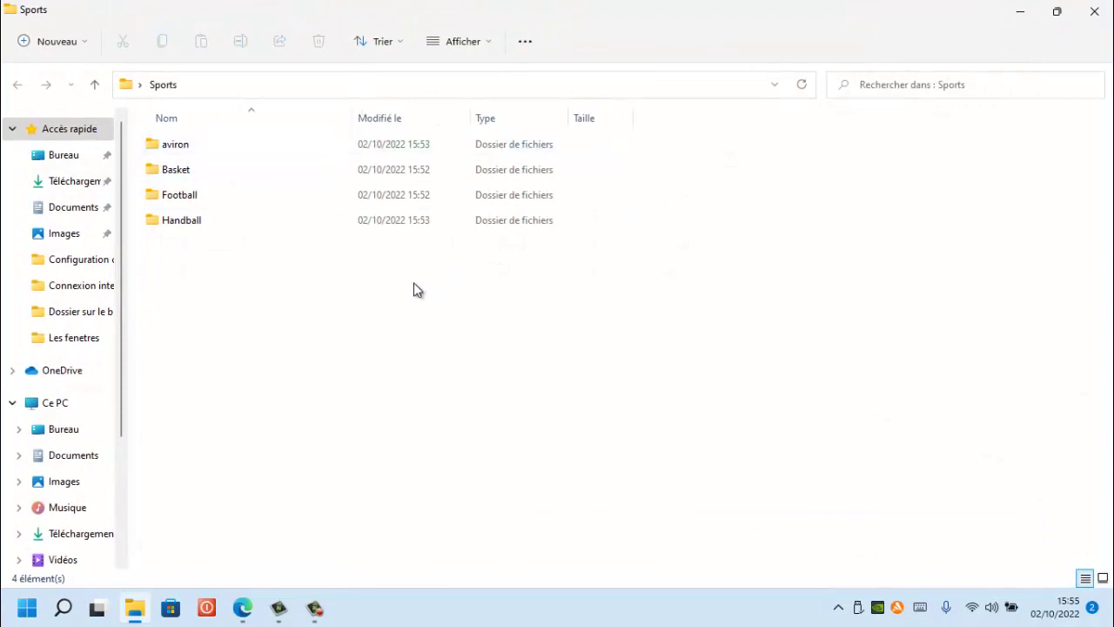
left_click(479, 44)
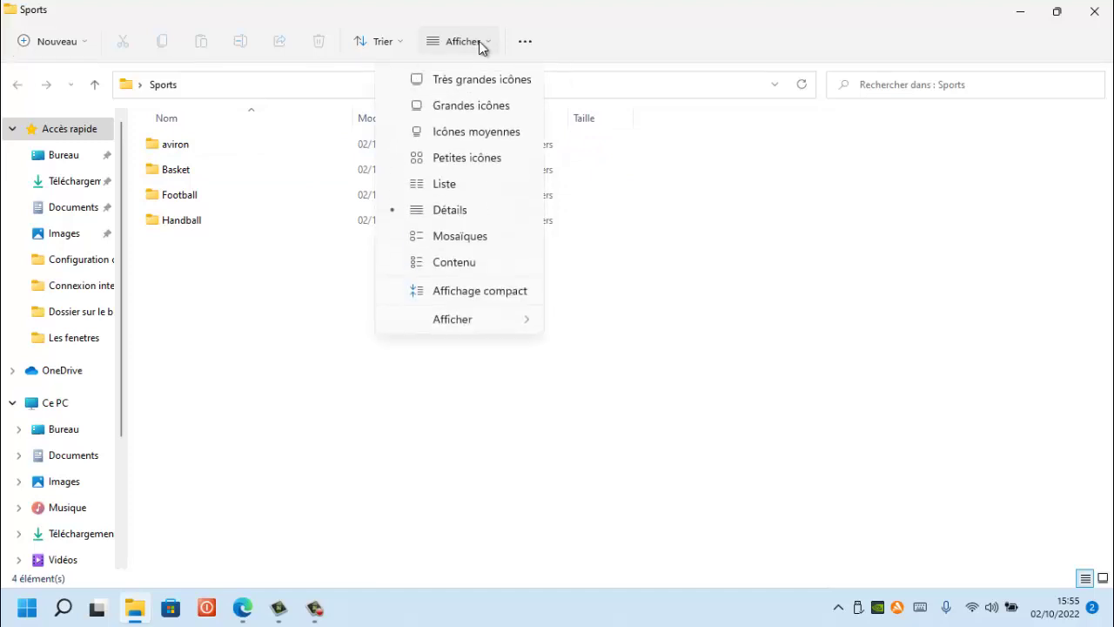
left_click(466, 83)
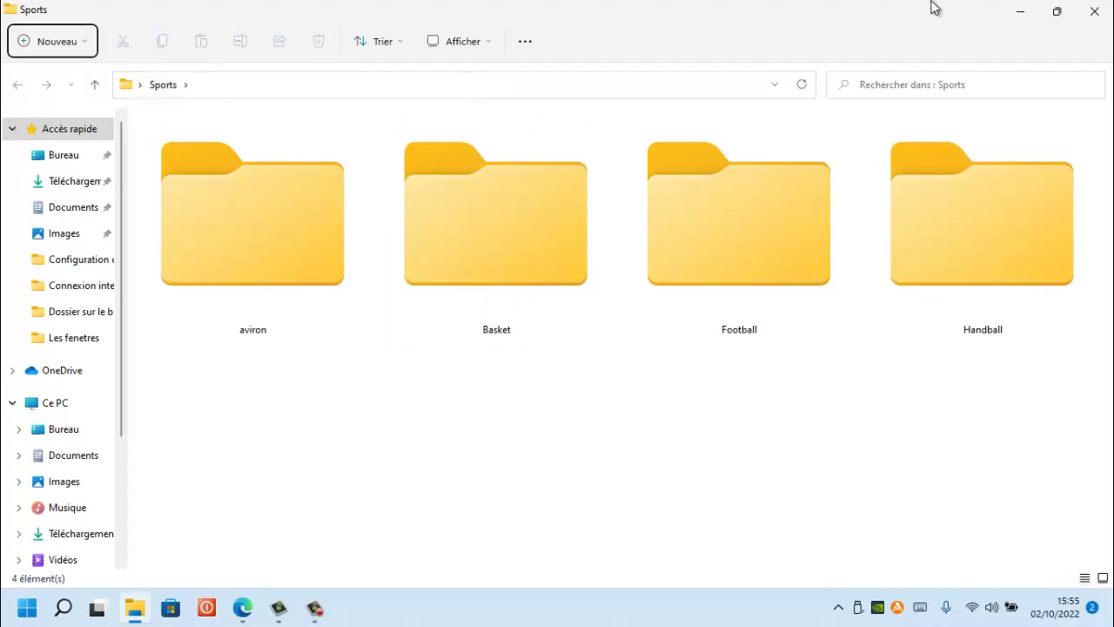
left_click(1102, 19)
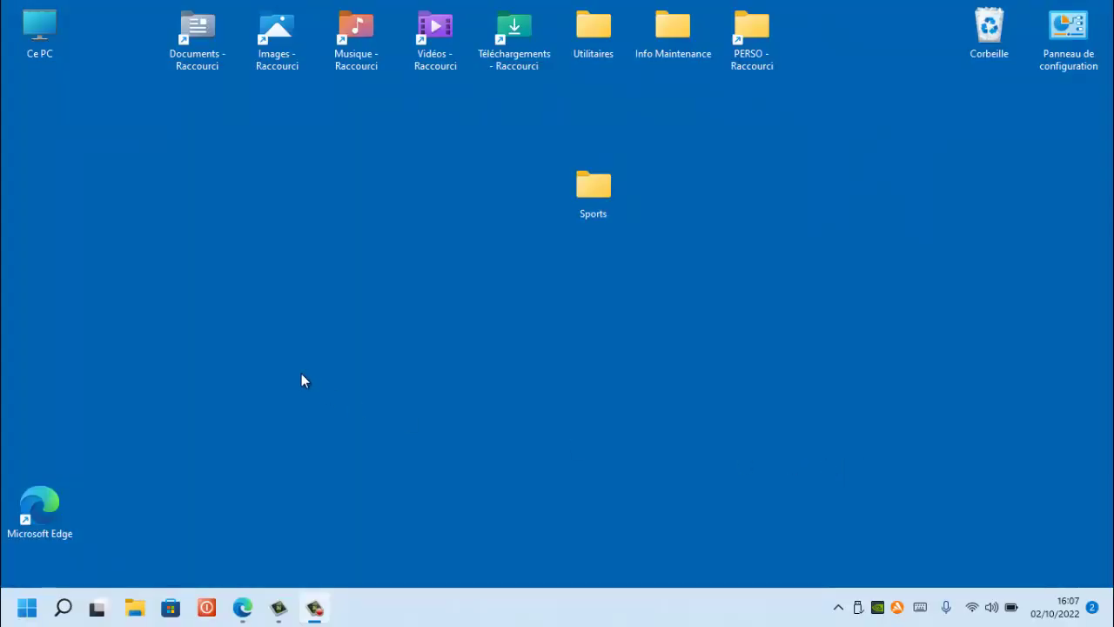
Search for wordpad, launch WordPad and maximize its window
left_click(30, 609)
left_click(140, 80)
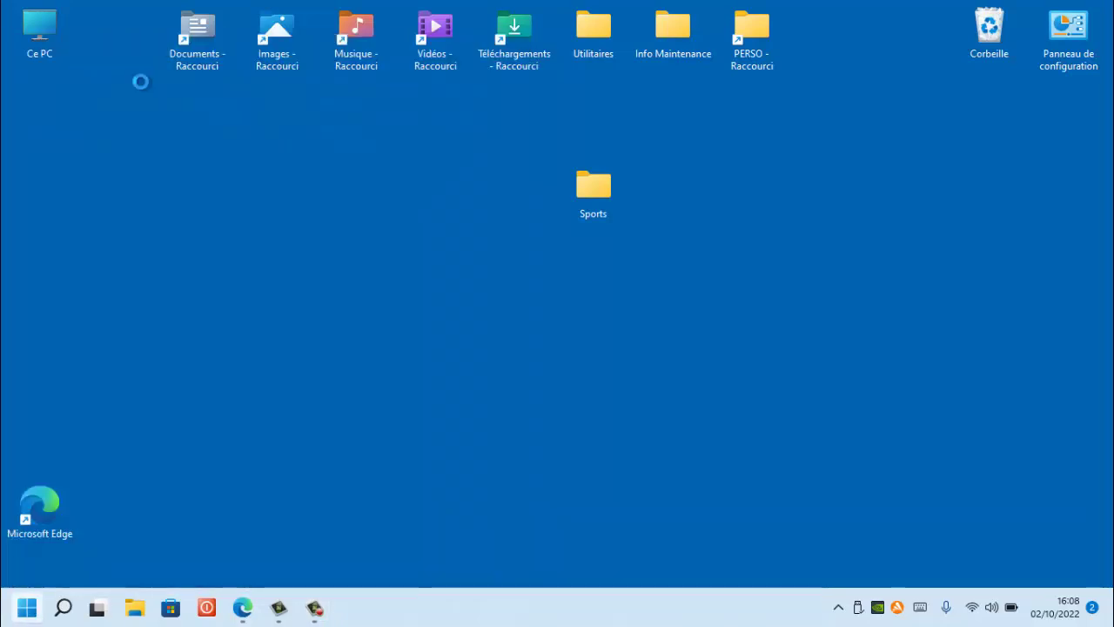
type("wor")
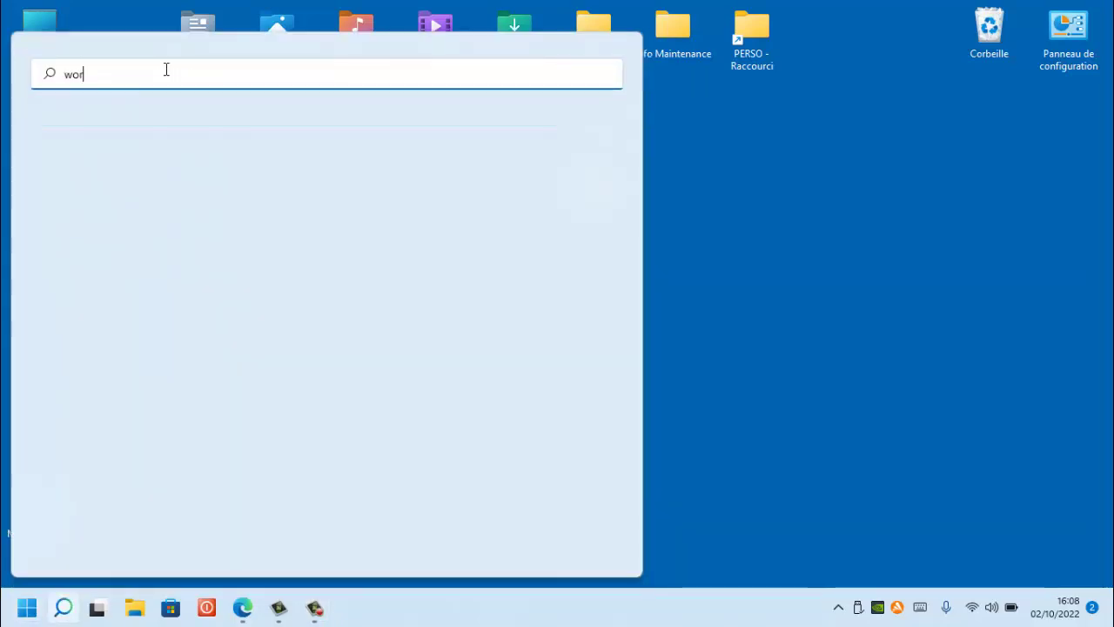
type("dpad")
key("Return")
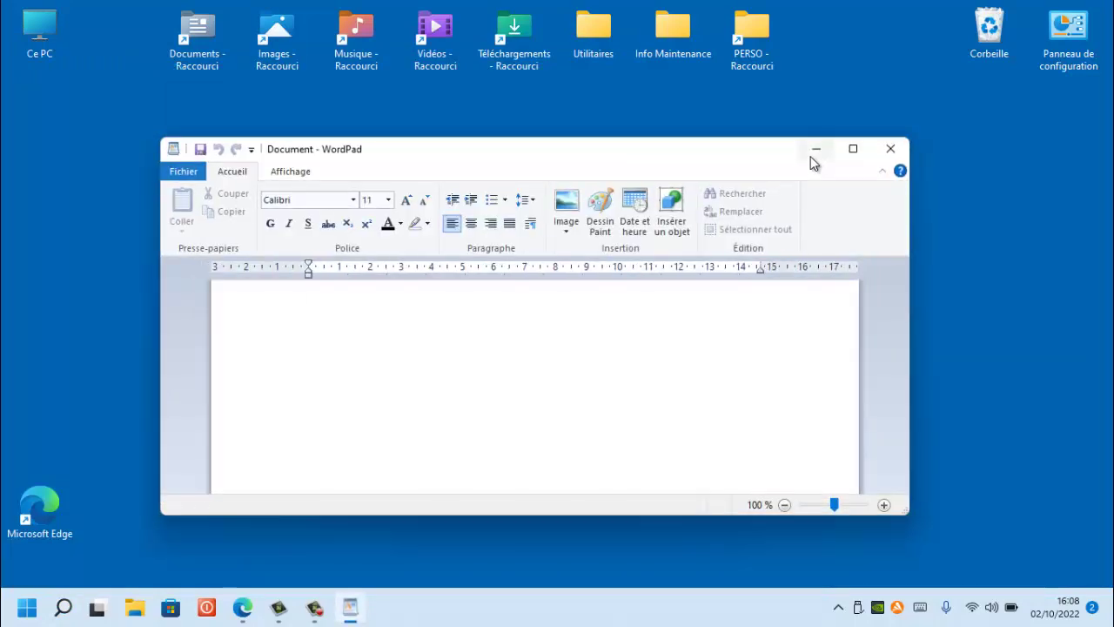
left_click(853, 149)
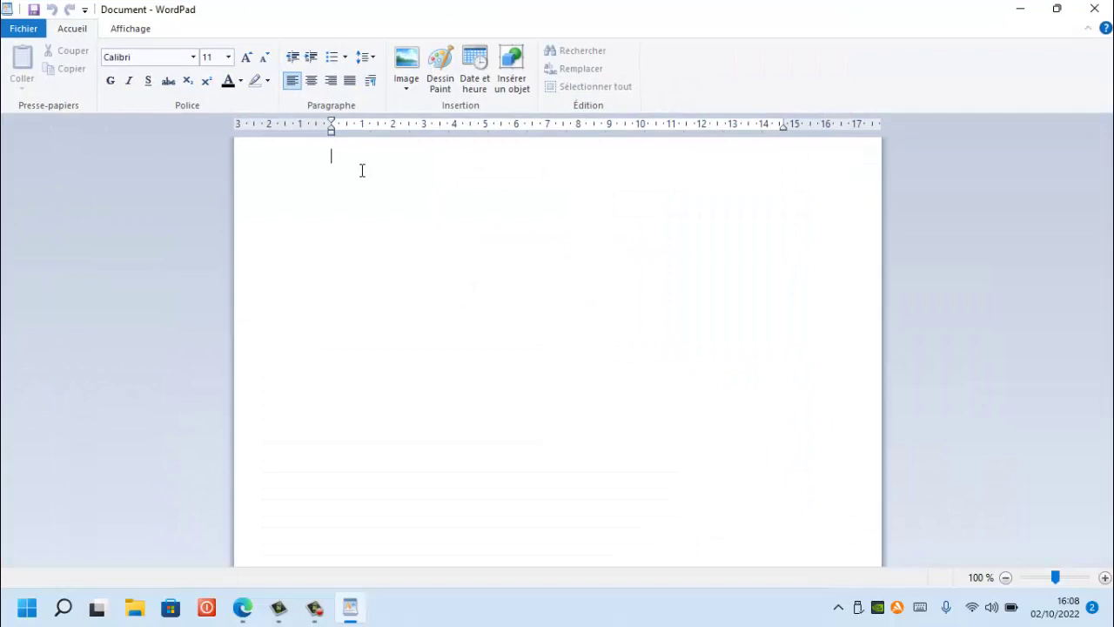
Write the sentence "J'ai regardé le match de Basket." in the blank document
type("J")
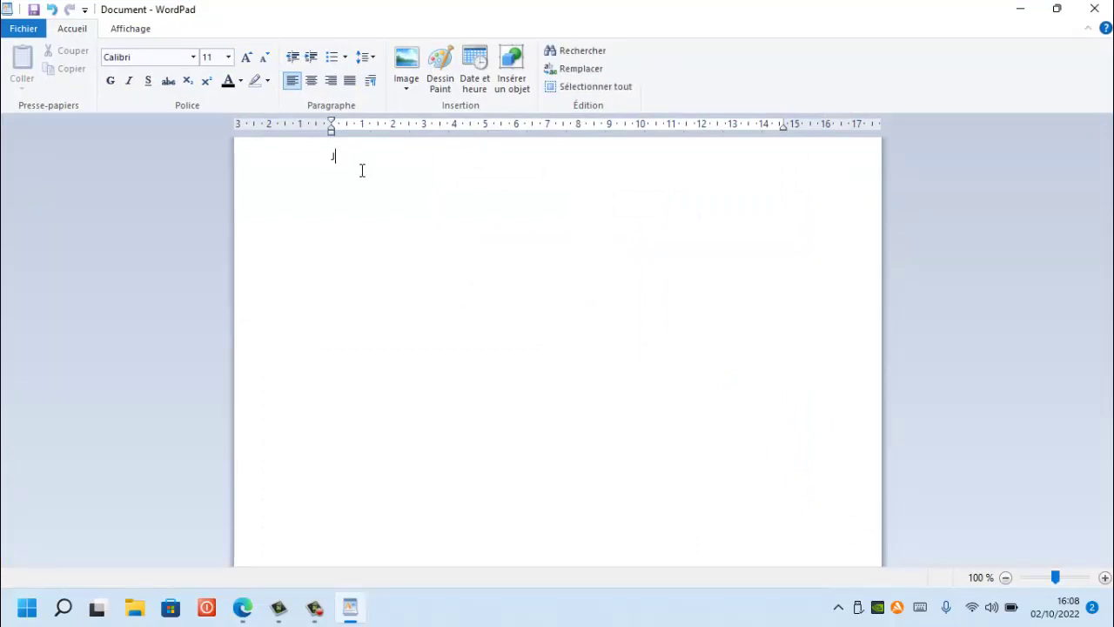
type("'ai r egardé le match de Basket")
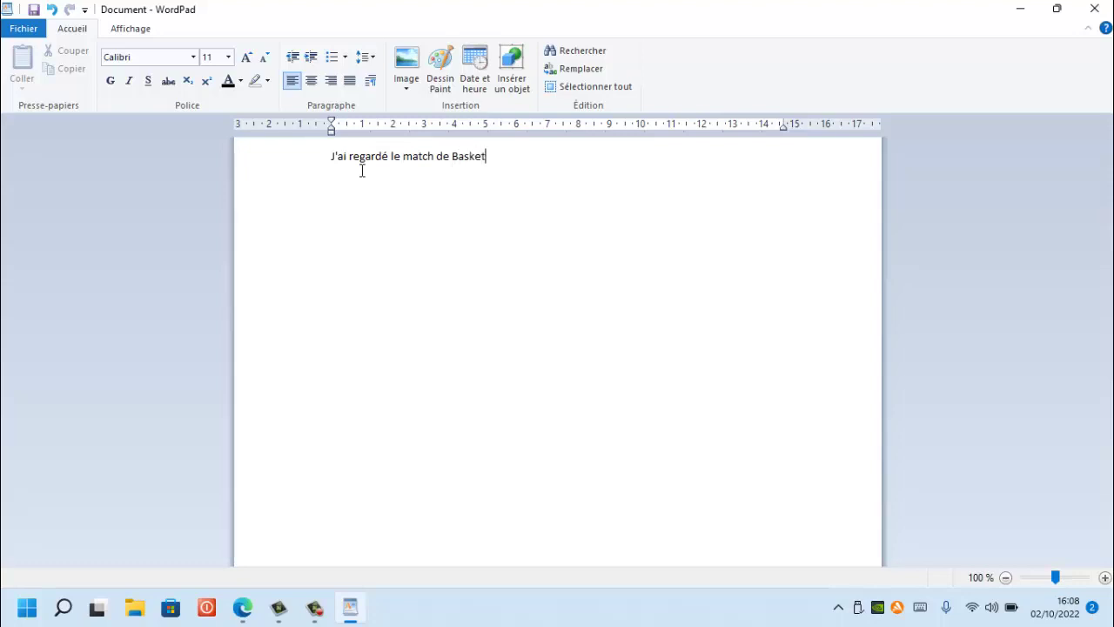
type(".")
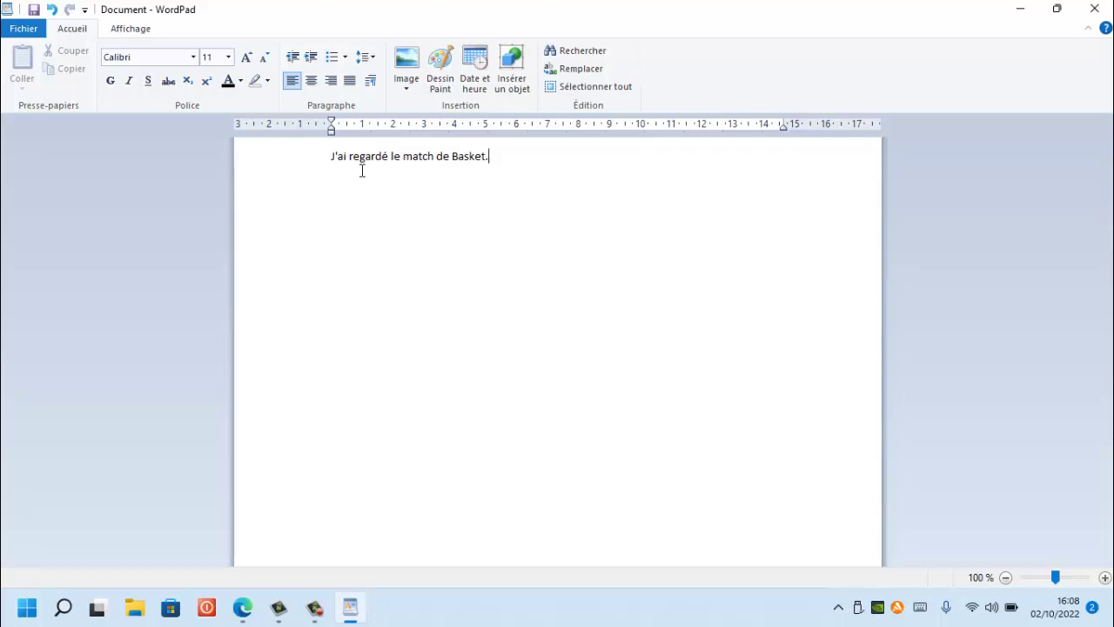
Start saving the document under a new name and browse to the Basket folder inside Sports on the desktop (Bureau)
left_click(25, 33)
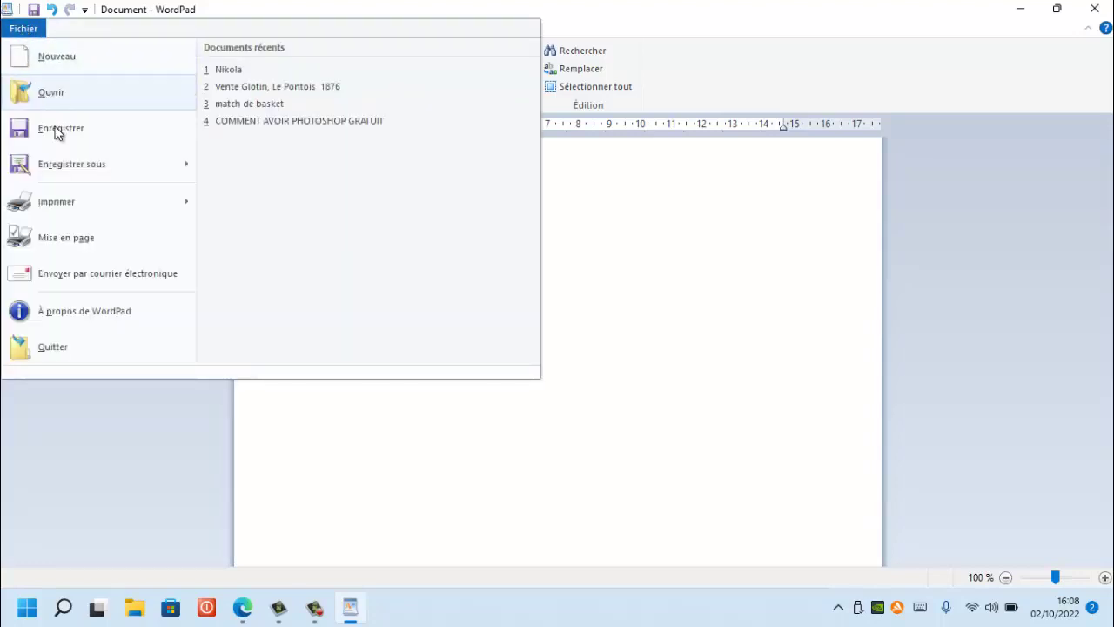
left_click(68, 164)
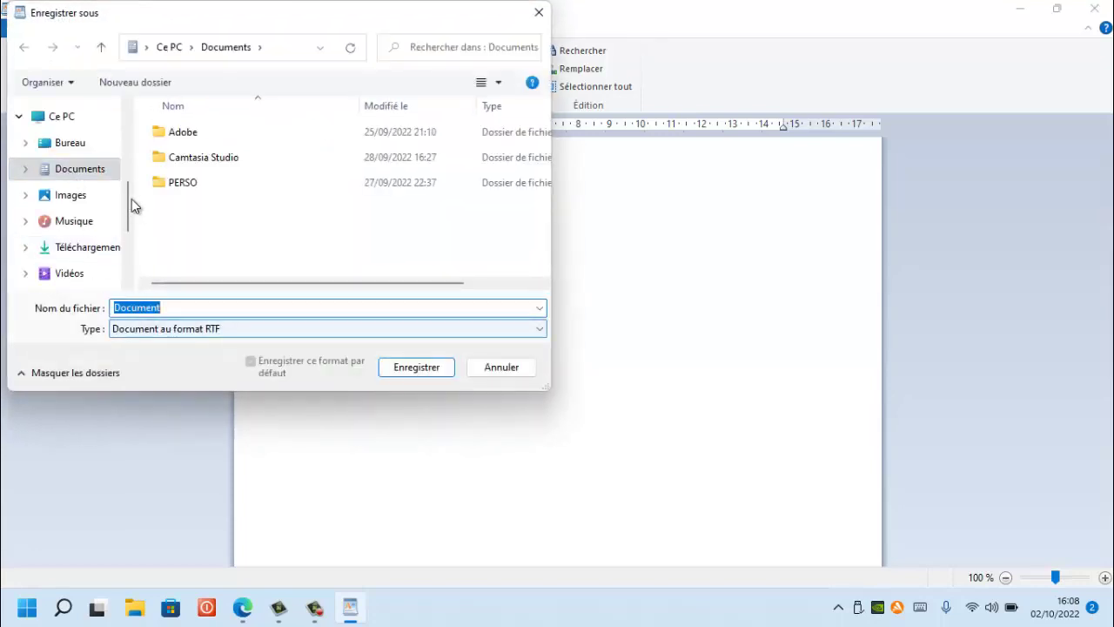
mouse_move(128, 200)
left_mouse_down()
mouse_move(127, 259)
mouse_move(124, 186)
left_mouse_up()
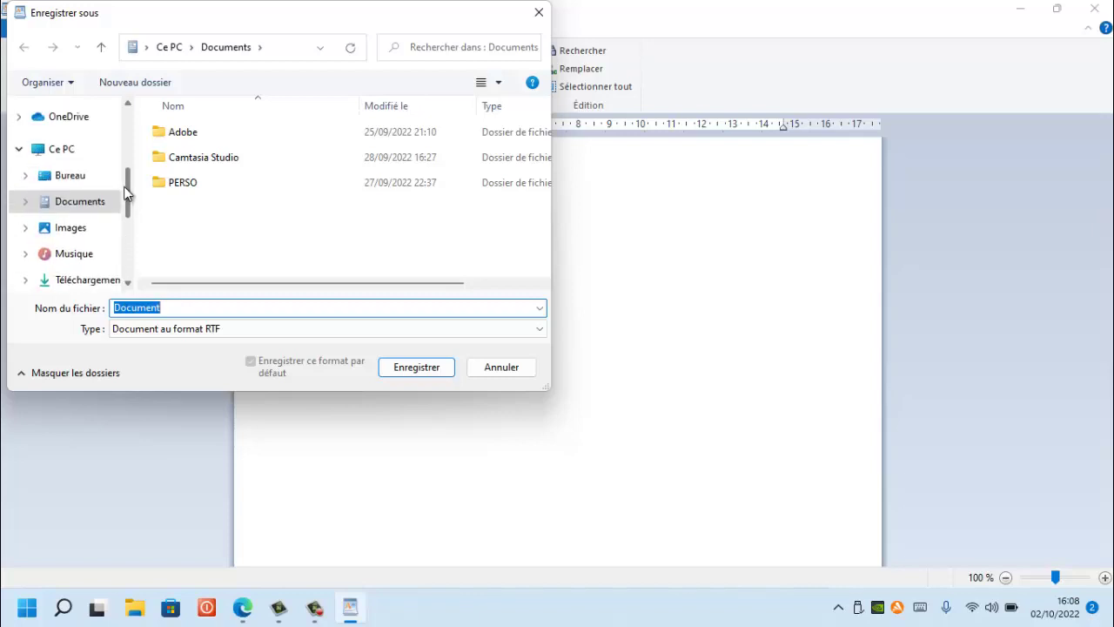
left_click(76, 183)
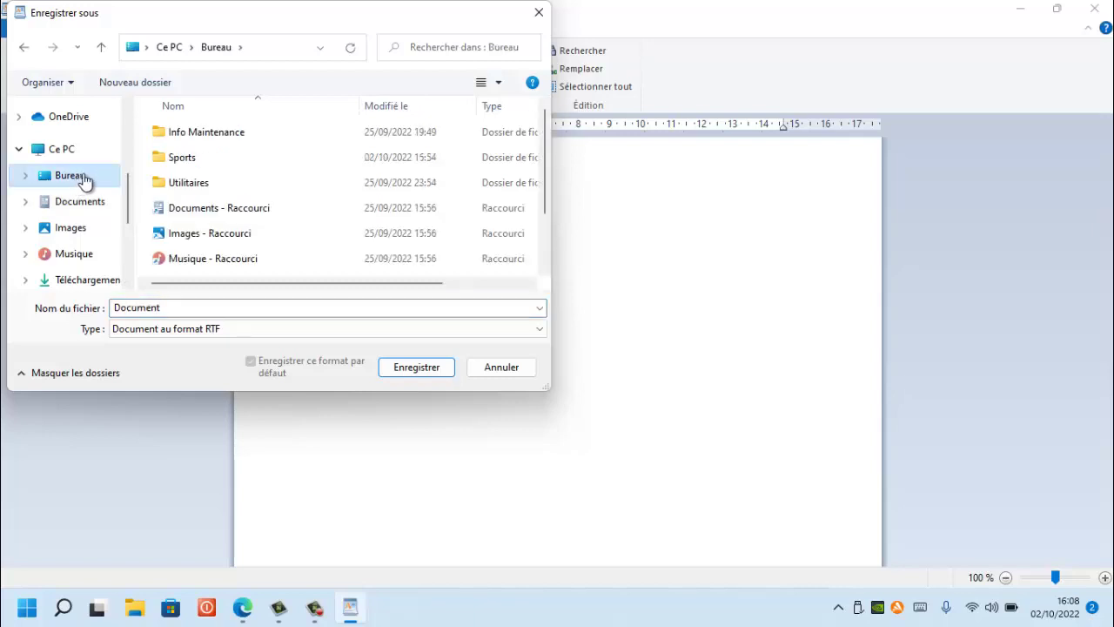
left_click(173, 165)
double_click(173, 165)
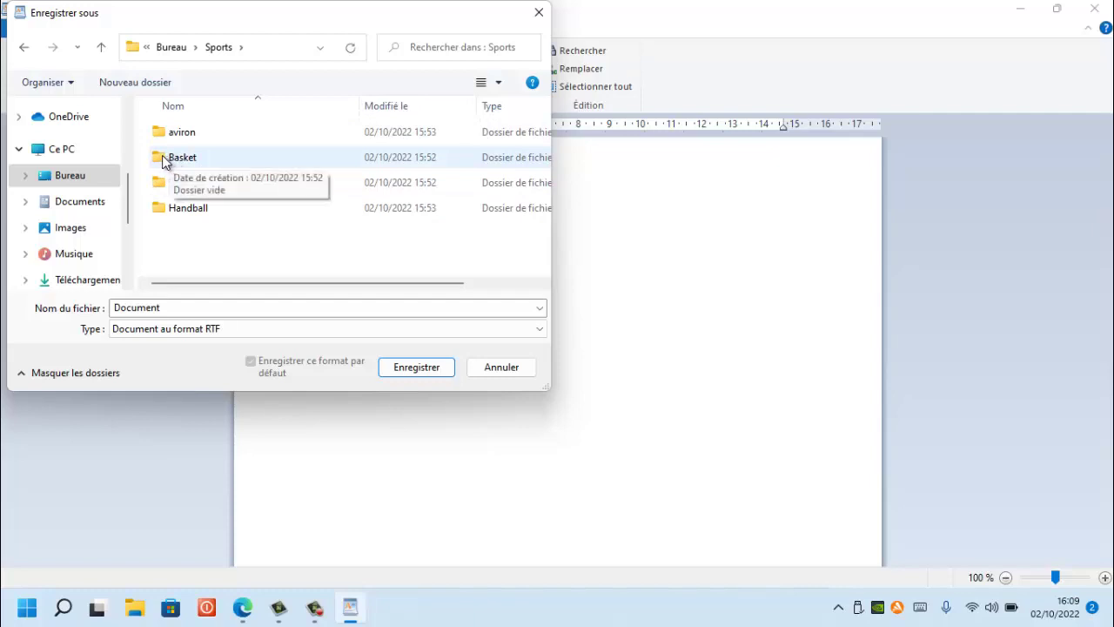
double_click(172, 163)
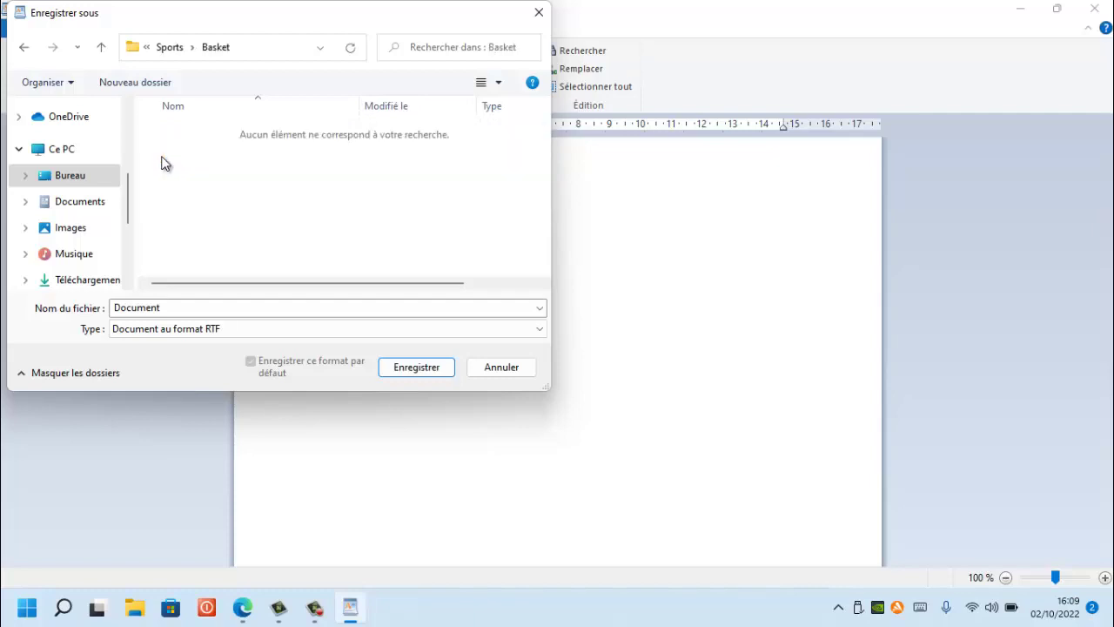
Save the document in the Basket folder as "match de Basket" and close WordPad
double_click(176, 308)
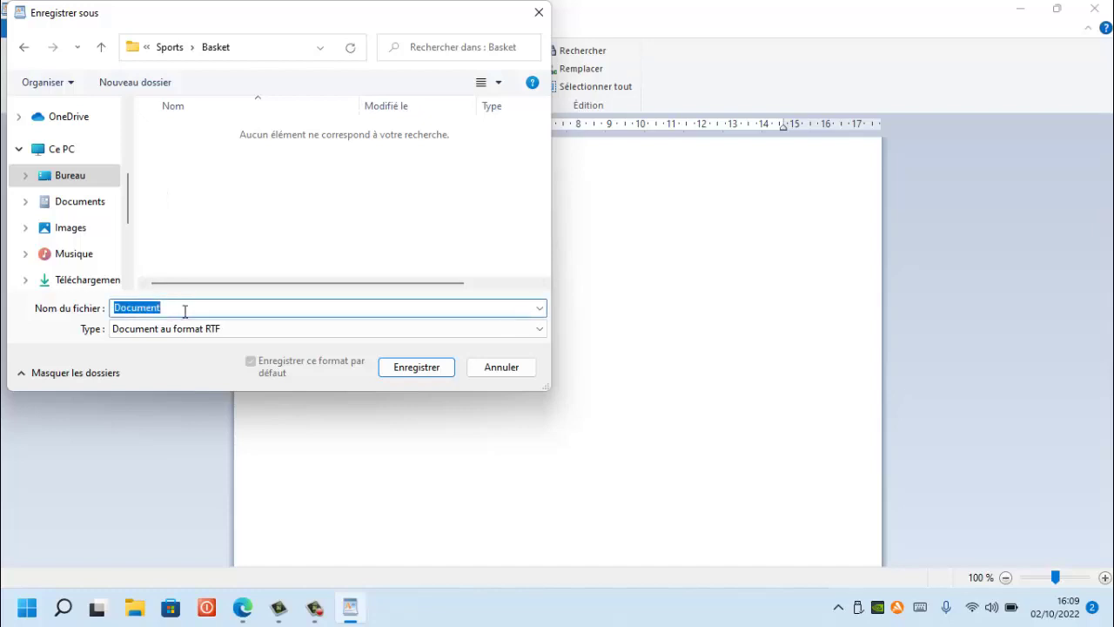
type("match")
type("de Basket")
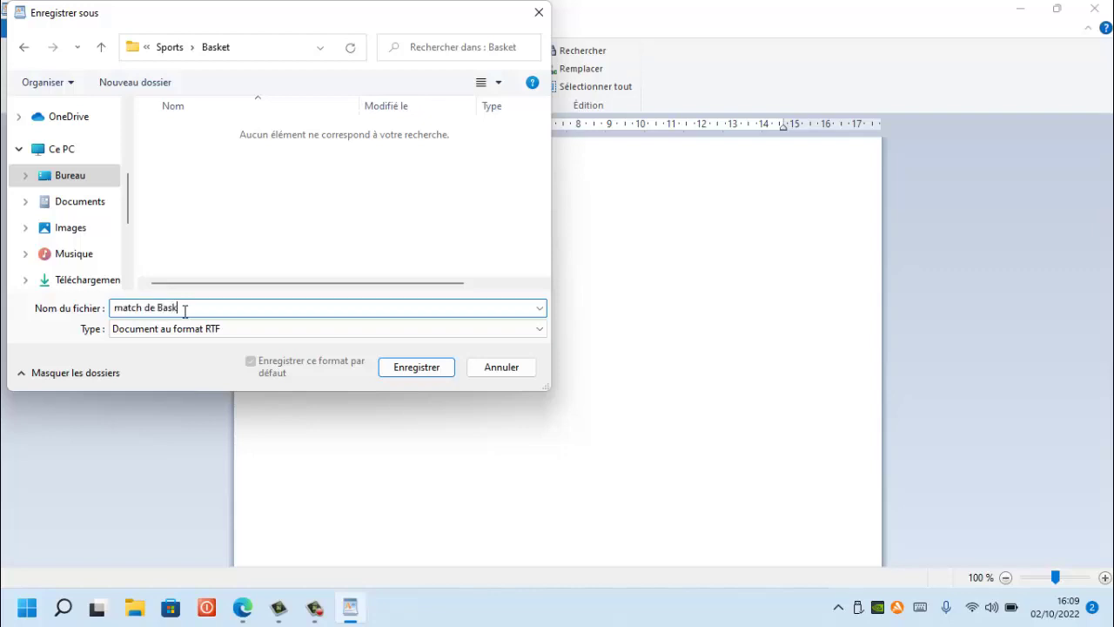
left_click(410, 375)
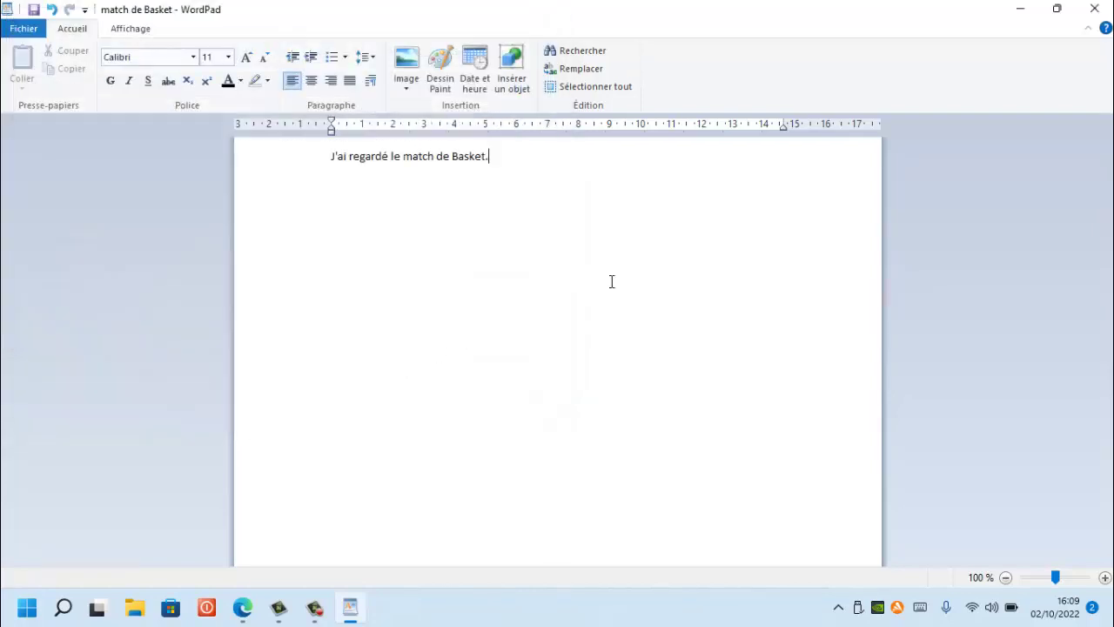
left_click(1096, 10)
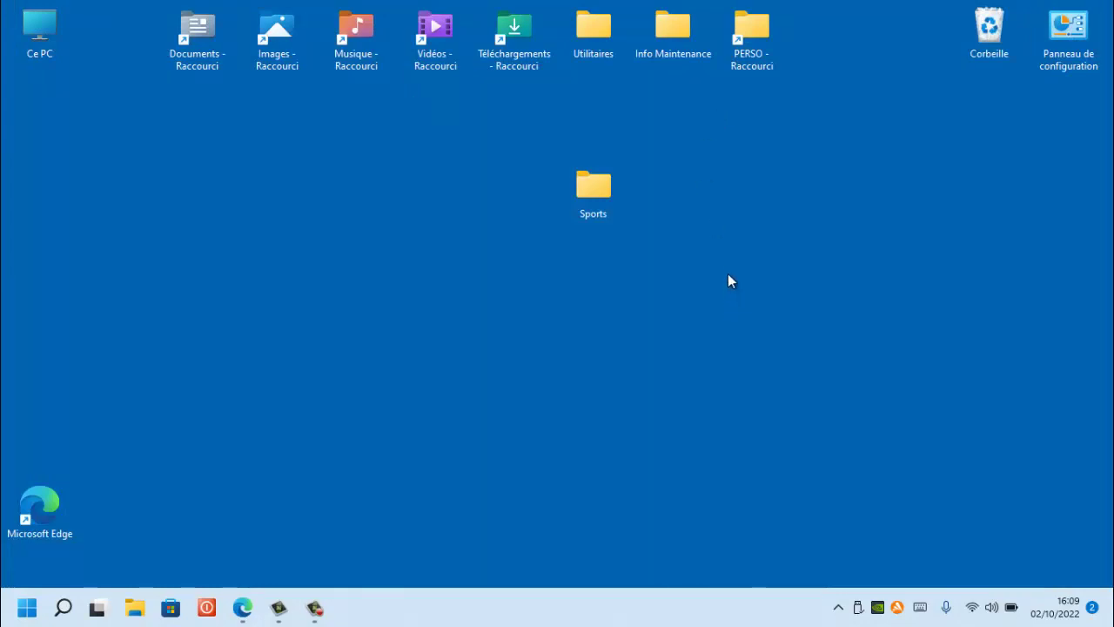
Open the match de Basket document from the Basket folder inside Sports to check its text, and close it
double_click(586, 196)
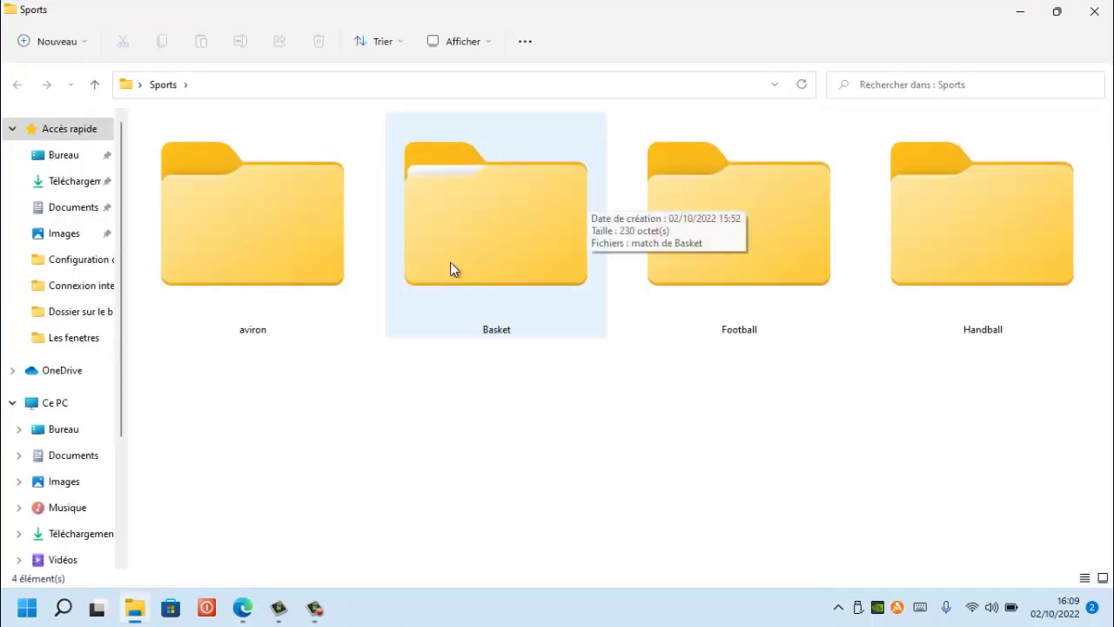
double_click(514, 240)
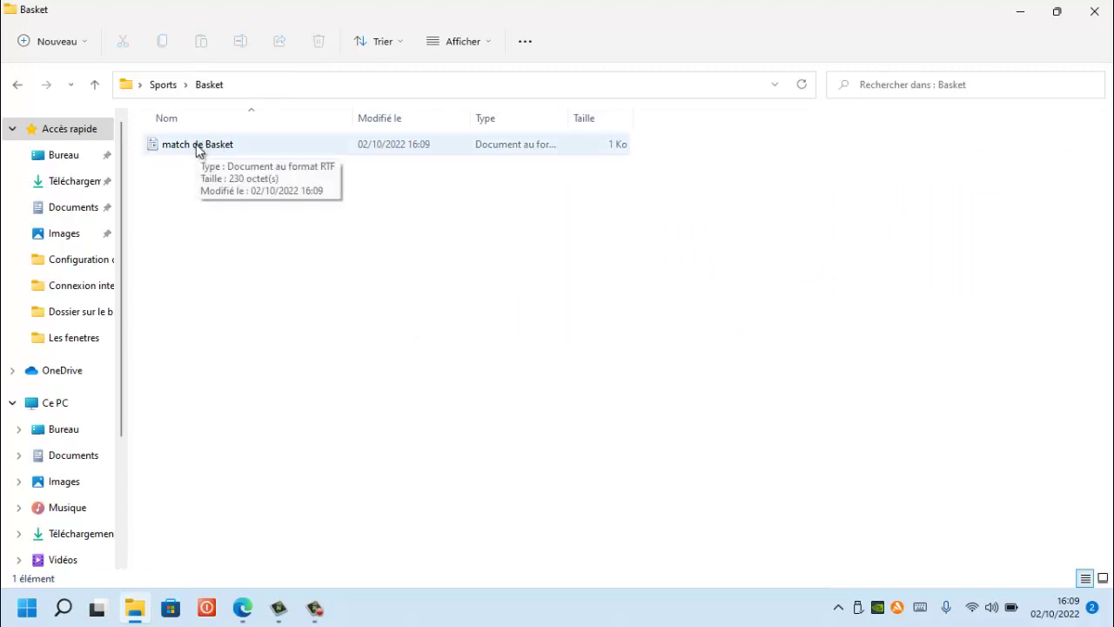
double_click(196, 144)
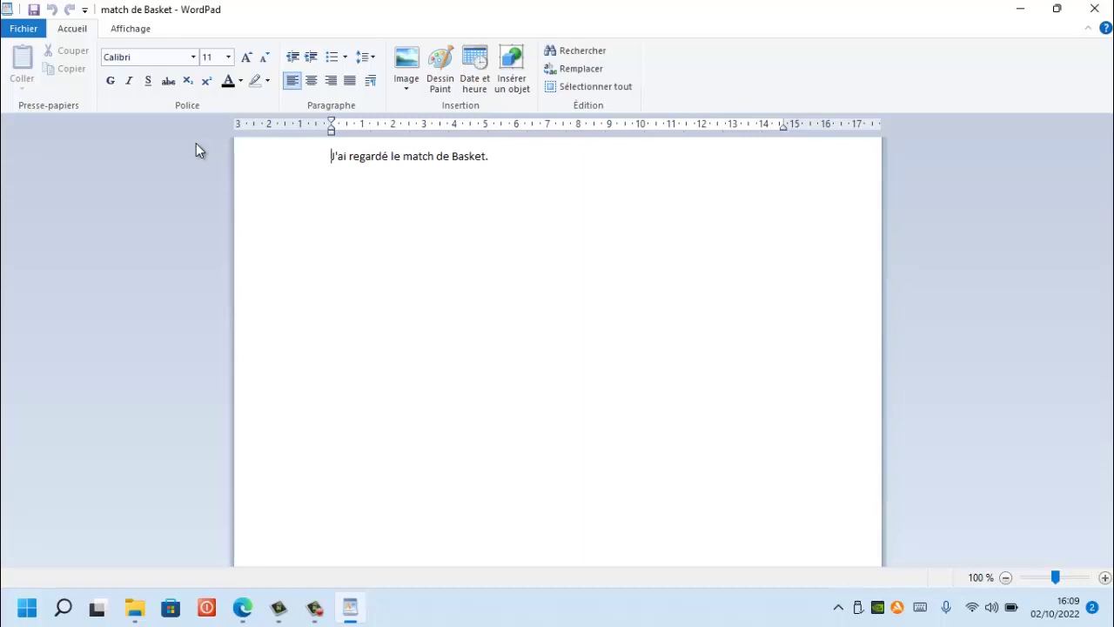
left_click(1095, 9)
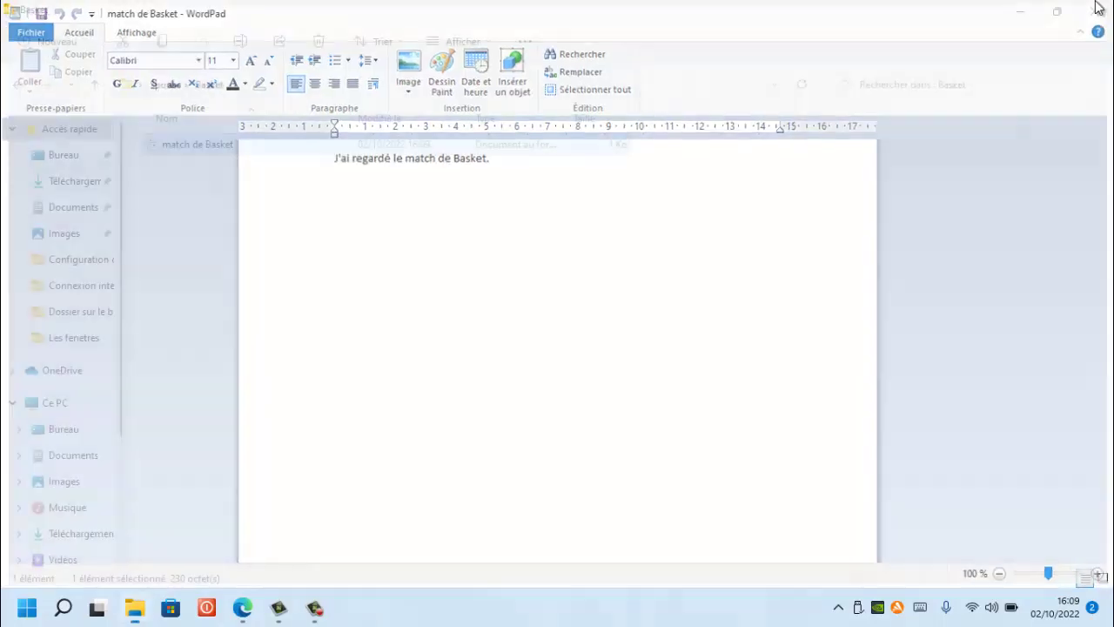